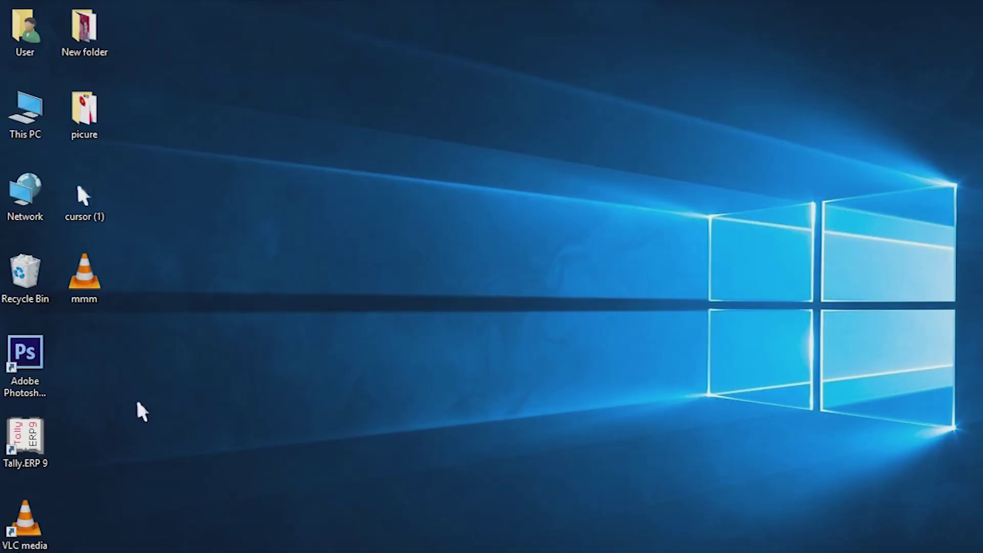
- Launch Adobe Photoshop CS6 from its desktop shortcut
left_click(39, 352)
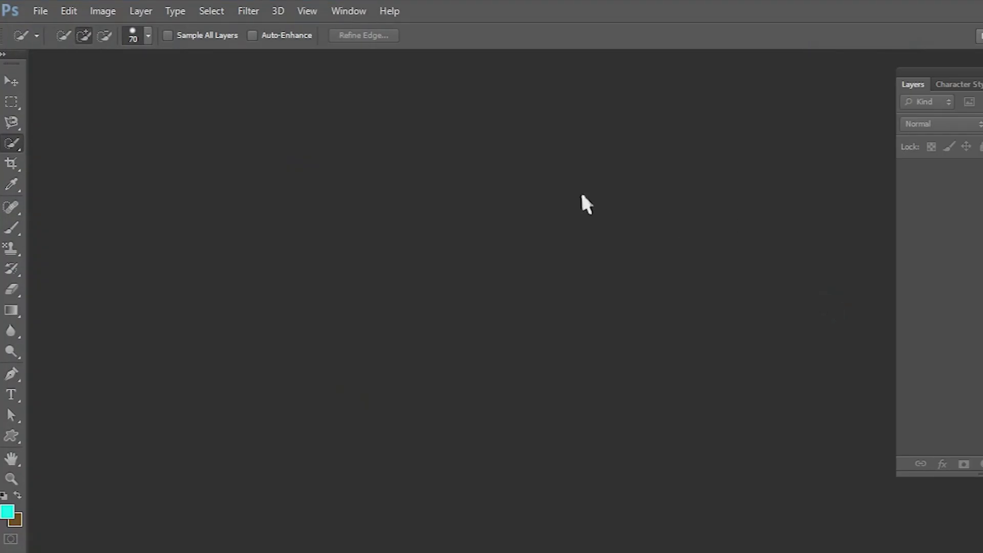
- Dismiss the New document dialog, check the selection tool alternatives, then show the File menu
key("ctrl+n")
left_click(606, 205)
right_click(27, 150)
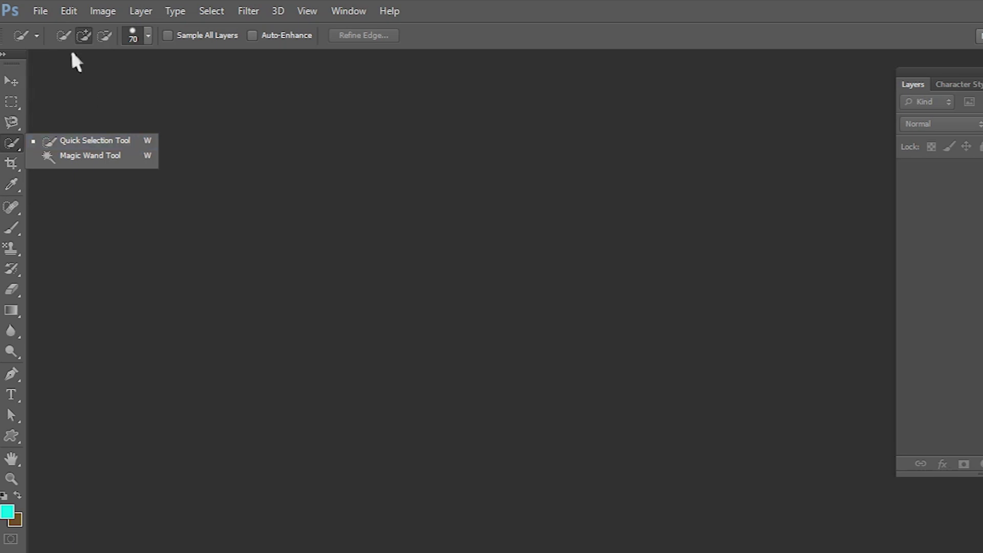
left_click(48, 9)
left_click(47, 8)
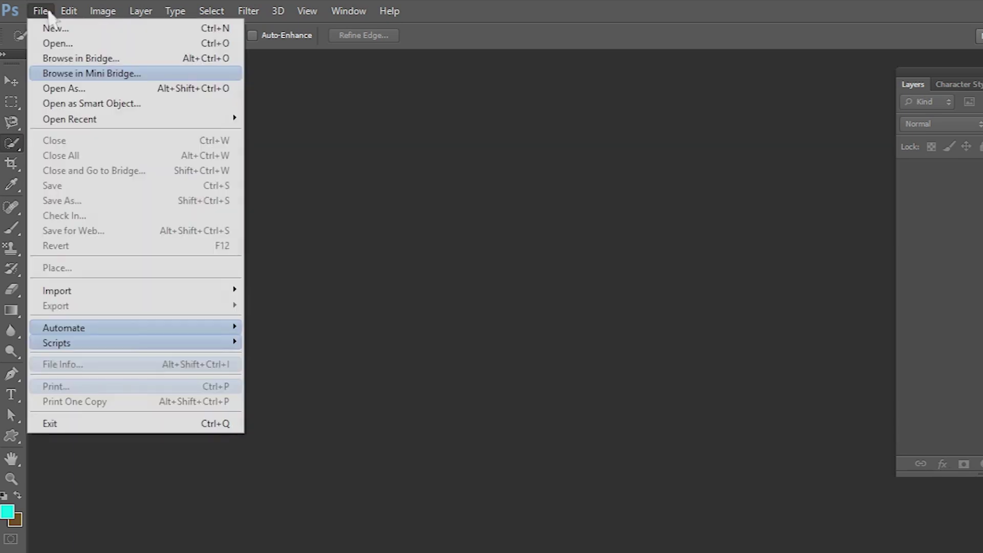
- Open the miyageorge-1526476376.jpg portrait photo
left_click(67, 43)
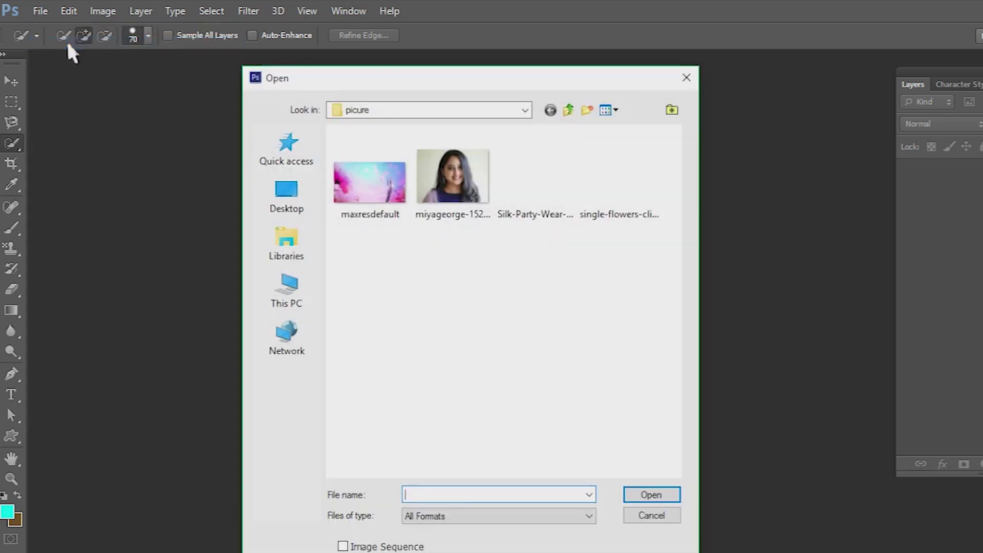
left_click(482, 188)
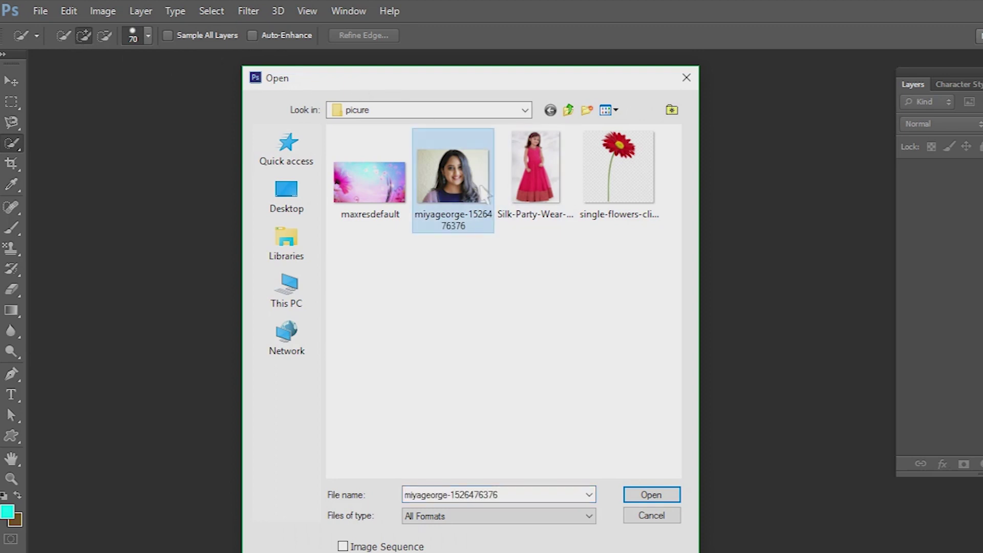
left_click(665, 496)
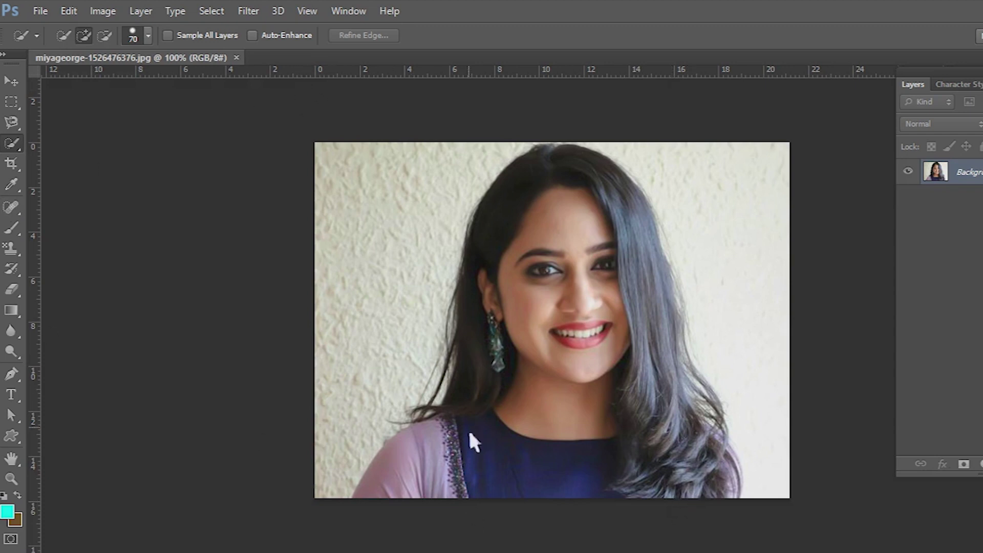
- Select the woman's hair, face and dress with the Quick Selection Tool, then bring up Refine Edge
left_click(22, 145)
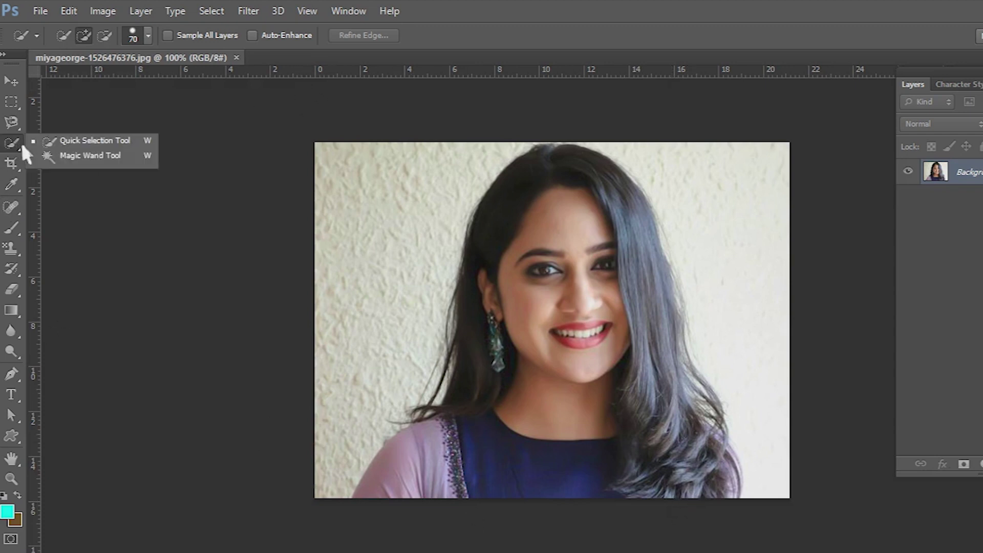
left_click(95, 143)
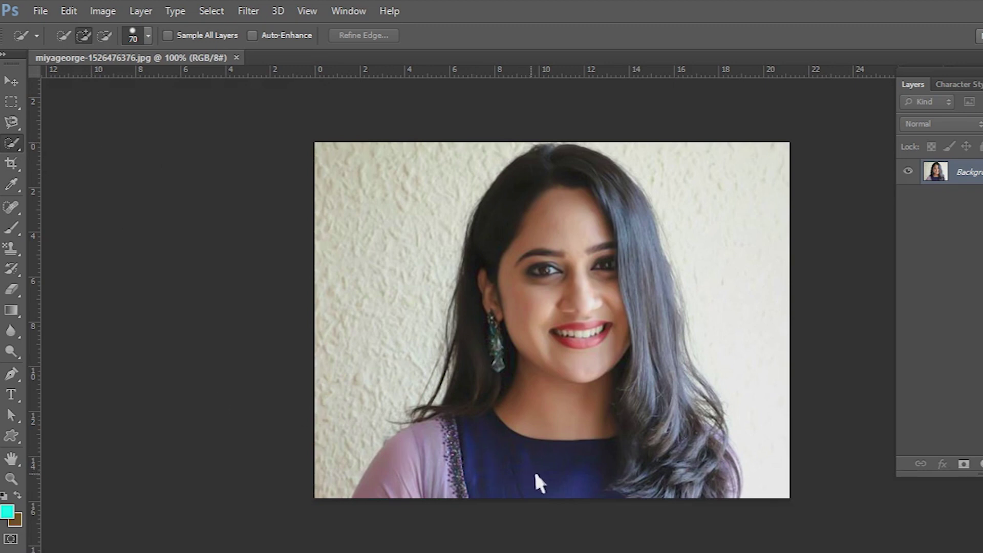
mouse_move(533, 471)
left_mouse_down()
mouse_move(572, 225)
mouse_move(644, 340)
mouse_move(687, 448)
mouse_move(543, 456)
mouse_move(429, 472)
left_mouse_up()
left_click_drag(657, 469, 680, 466)
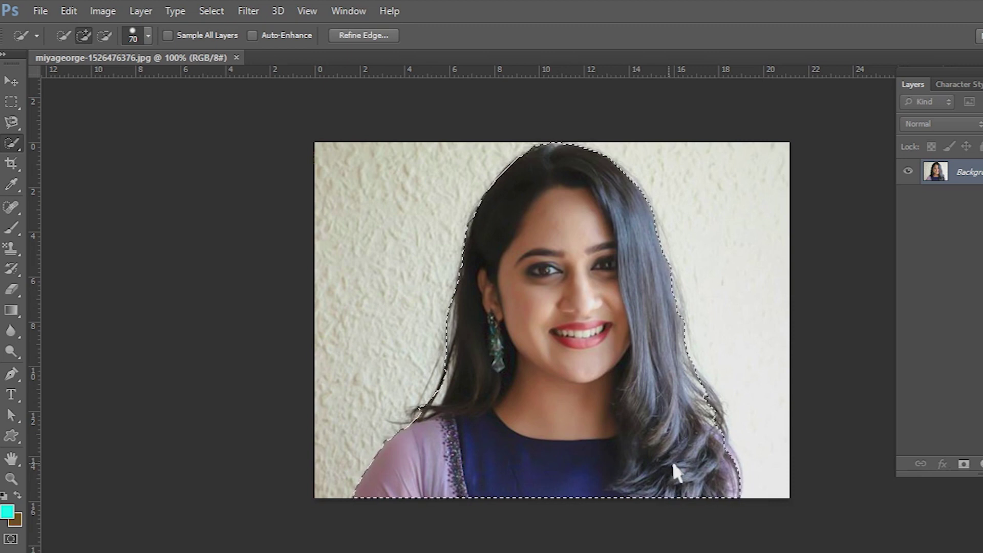
left_click(369, 35)
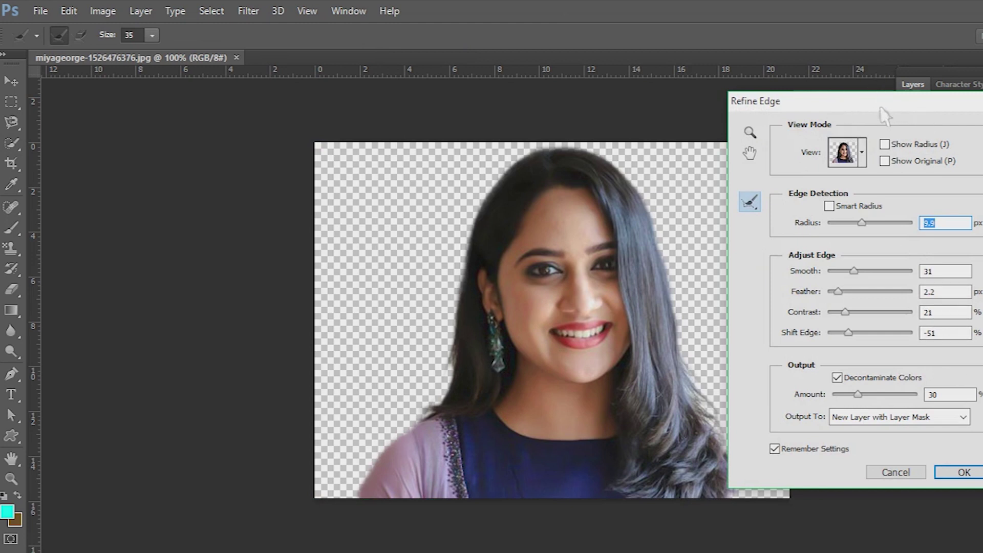
- Refine the edge with On Layers view, Smooth 23, Feather 3.1 px, output as a masked new layer
left_click(862, 152)
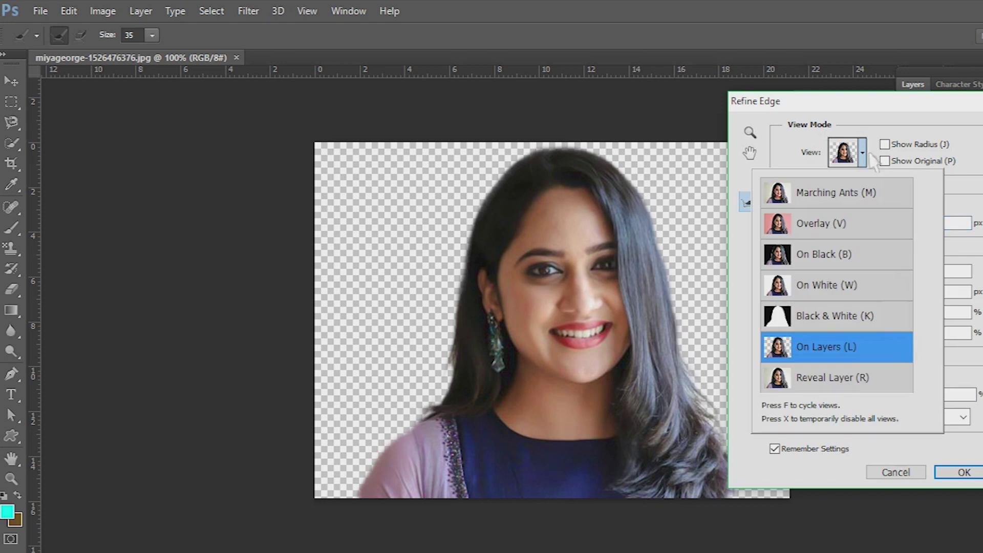
left_click(851, 354)
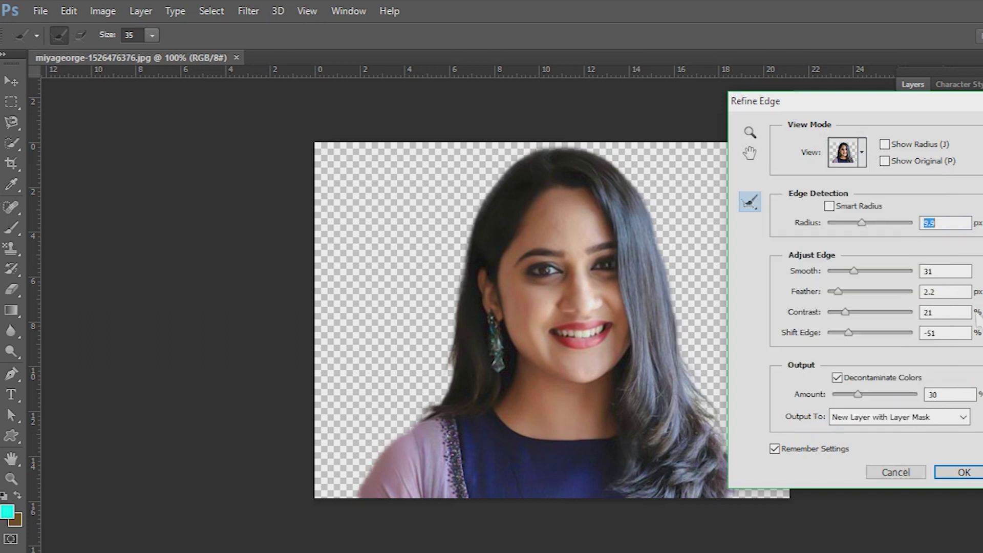
left_click_drag(861, 273, 847, 271)
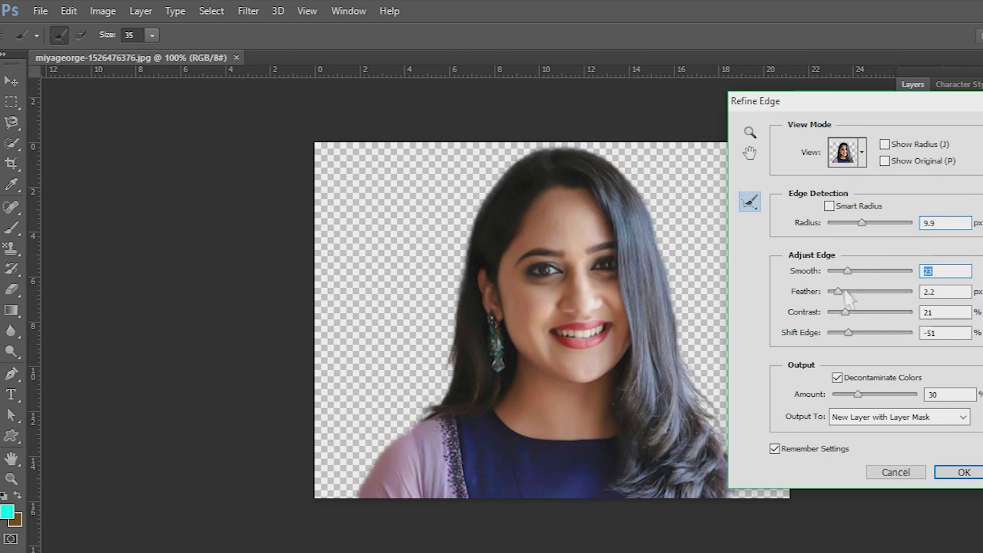
left_click_drag(870, 293, 842, 294)
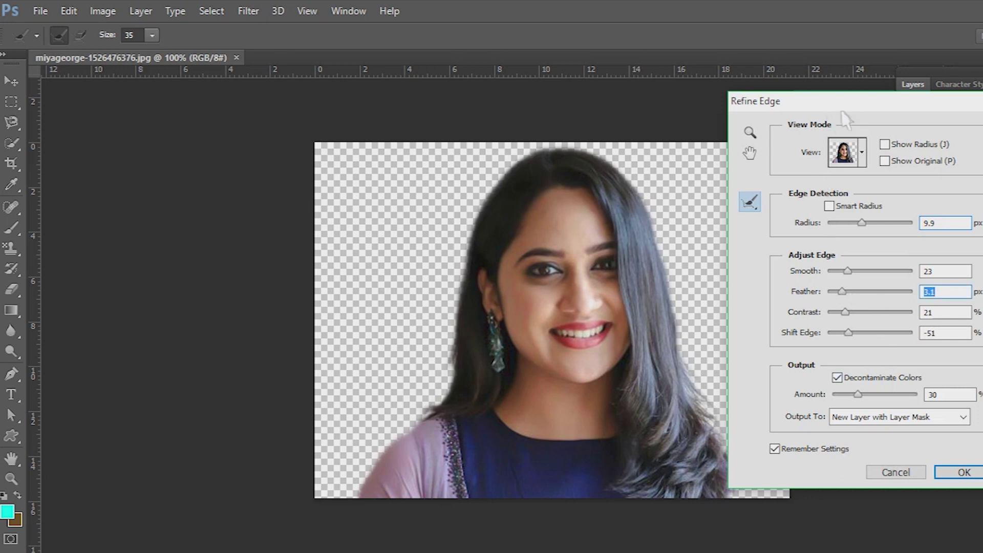
left_click(968, 473)
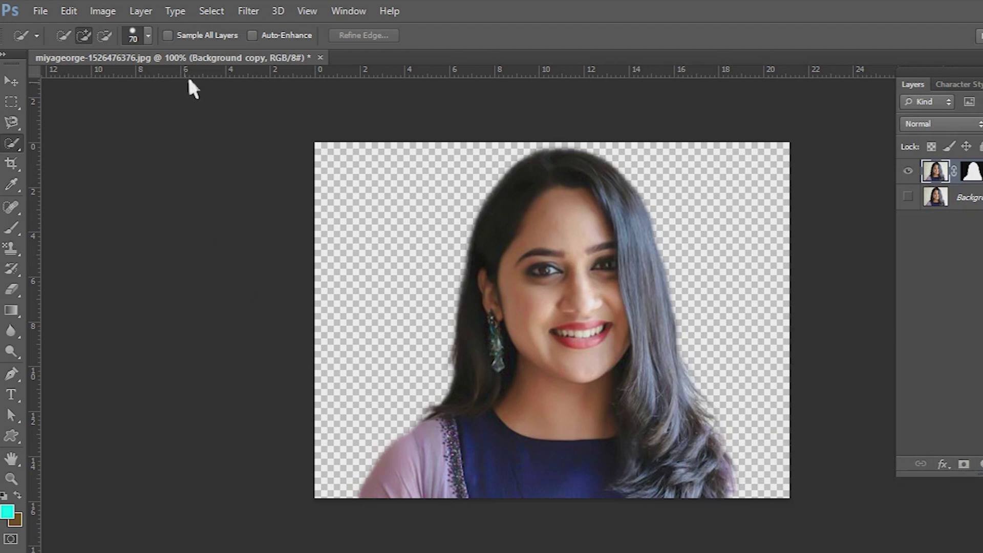
- Open maxresdefault.jpg and float both documents in separate windows
left_click_drag(265, 57, 429, 99)
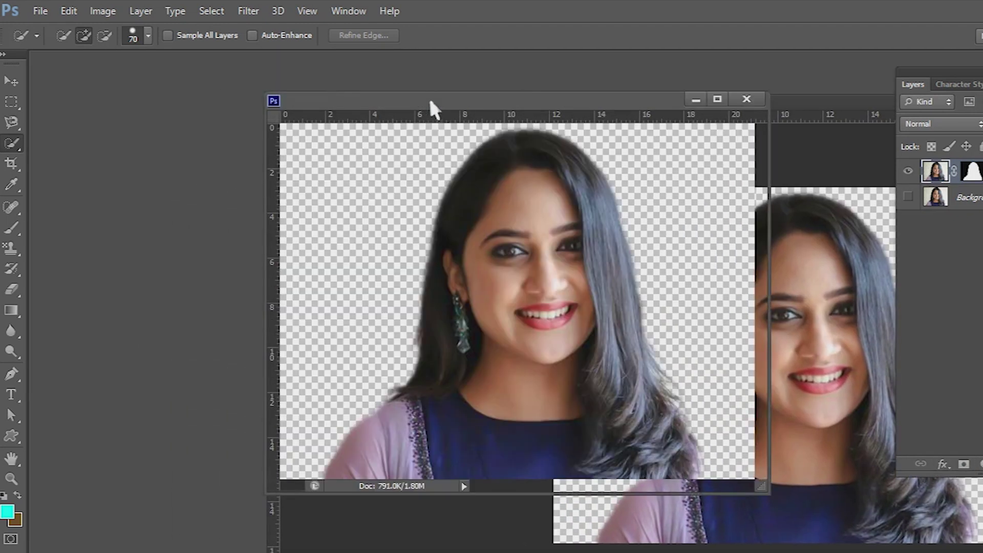
left_click(41, 12)
left_click(51, 41)
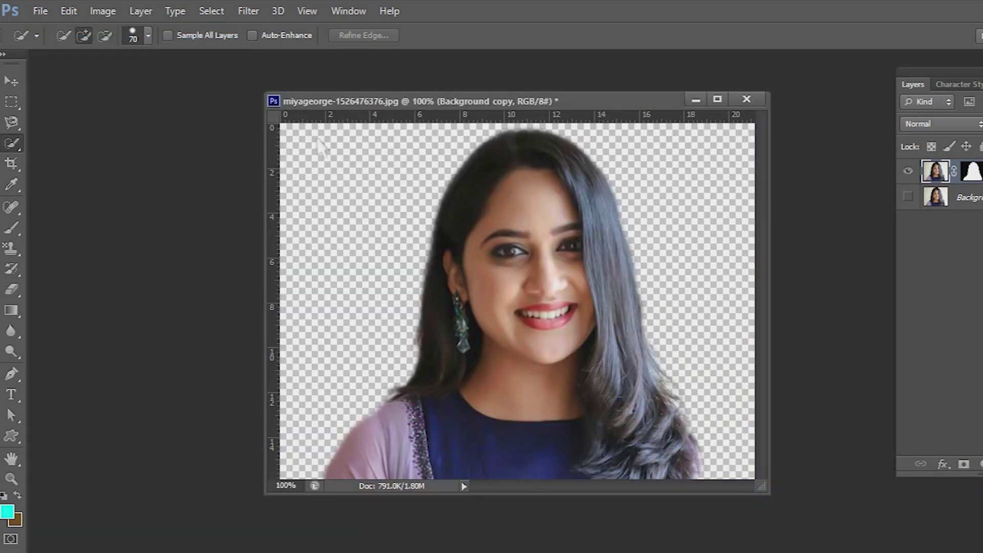
left_click(402, 195)
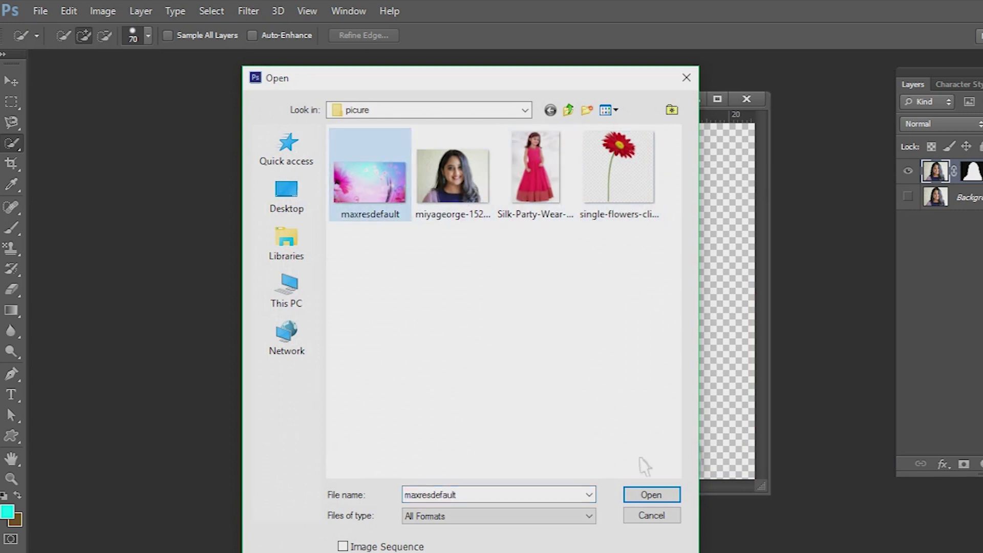
left_click(652, 493)
left_click_drag(633, 117, 371, 230)
- Drag the cutout portrait into the flowery background and shift it lower
left_click(637, 212)
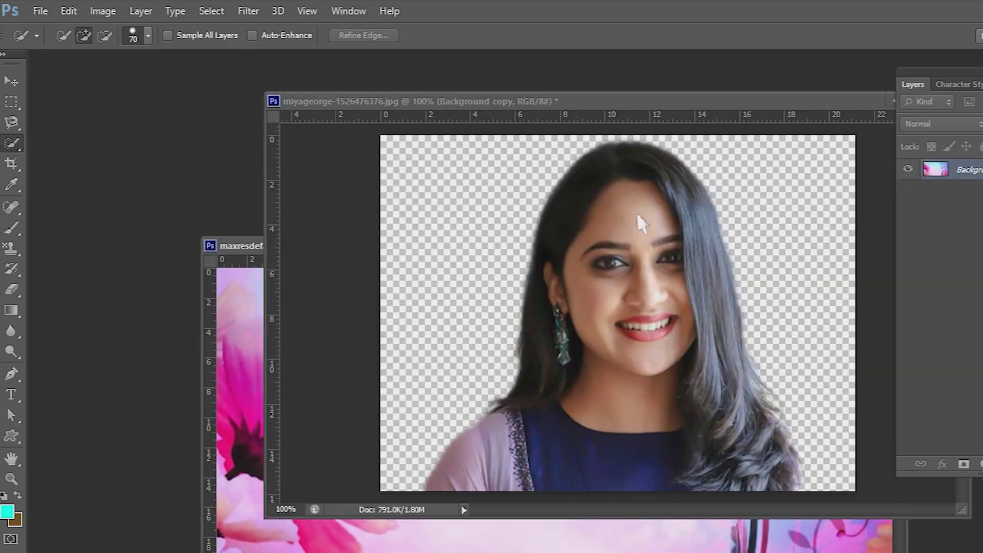
left_click(12, 81)
left_click_drag(567, 106, 387, 15)
left_click_drag(468, 242, 520, 478)
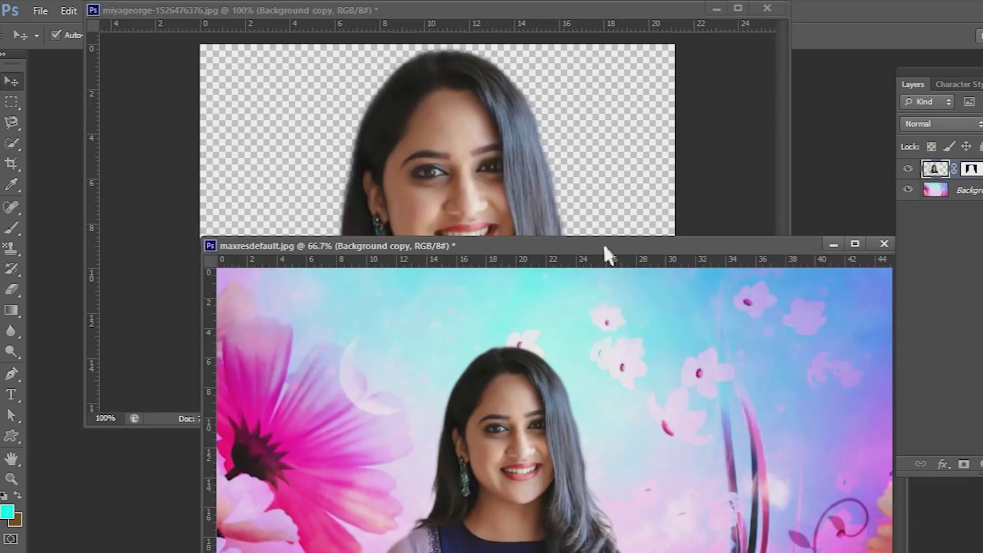
left_click_drag(604, 246, 565, 85)
left_click_drag(487, 314, 490, 338)
- Free-transform the portrait to about 28.93 by 21.70 cm and reposition it
key("ctrl+t")
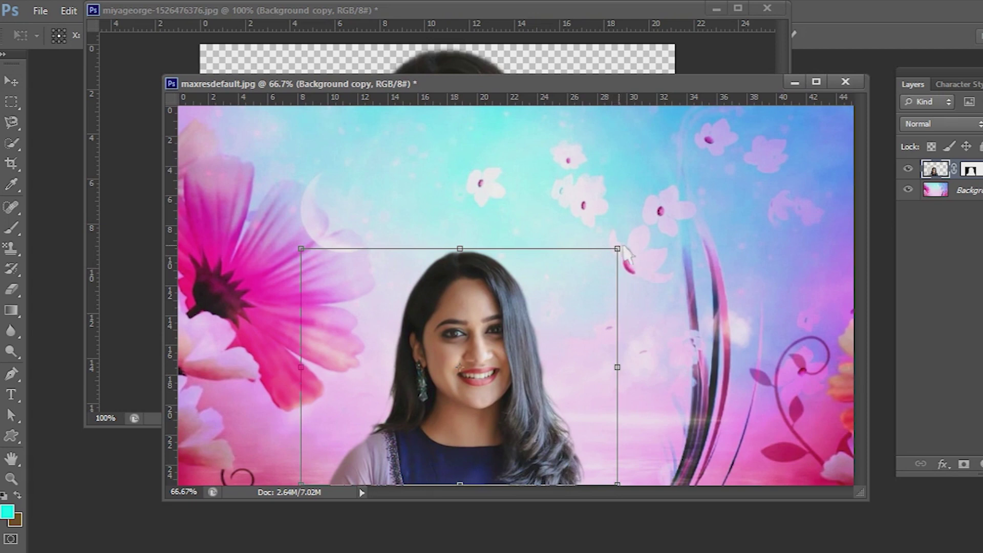
left_click_drag(618, 248, 699, 149)
left_click_drag(506, 371, 509, 352)
key("Return")
- Close the composite and the portrait documents without saving changes
left_click(815, 82)
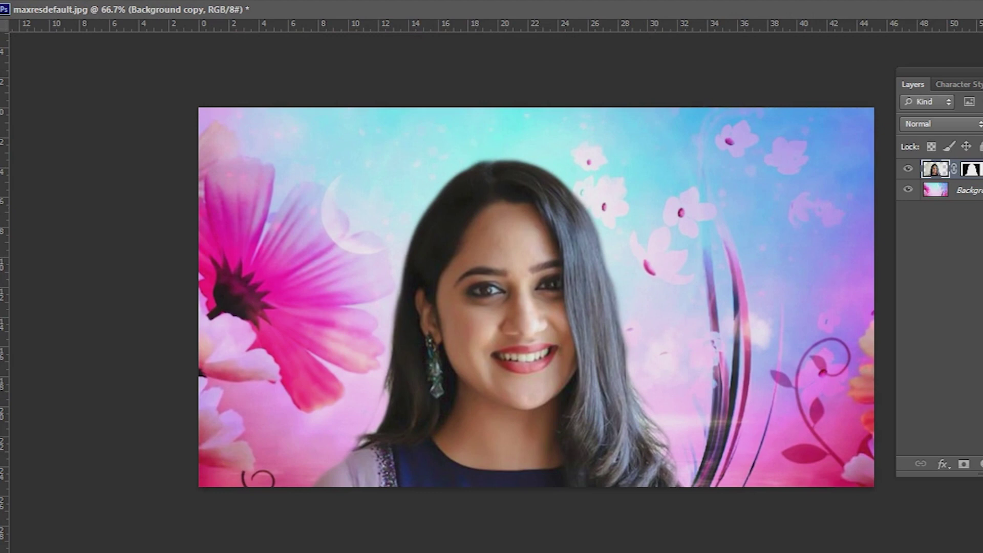
key("ctrl+w")
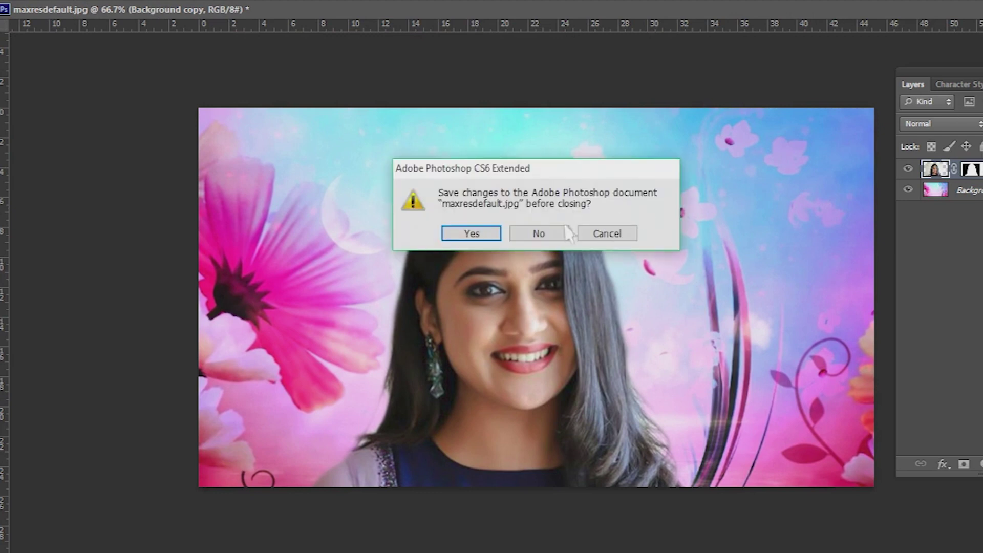
left_click(552, 234)
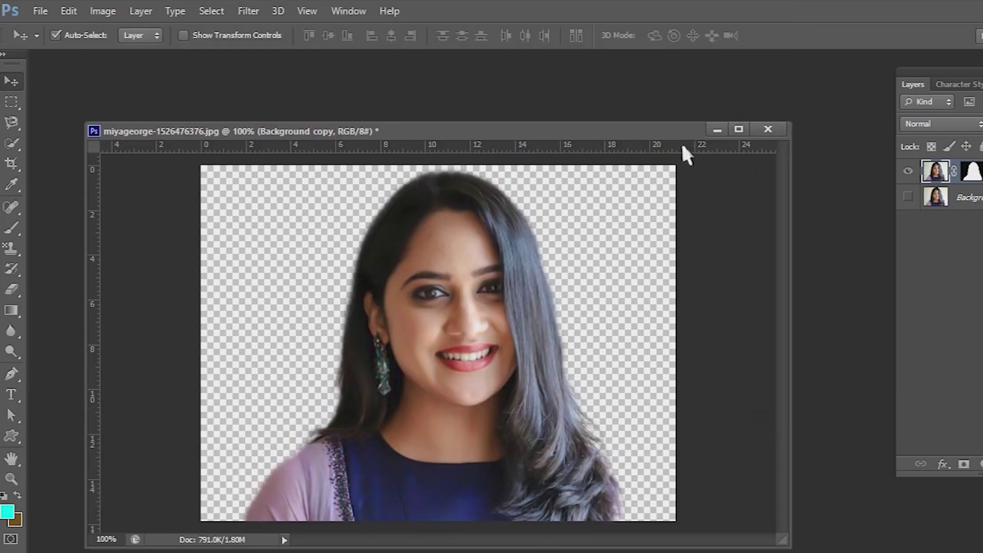
left_click(768, 152)
left_click(542, 231)
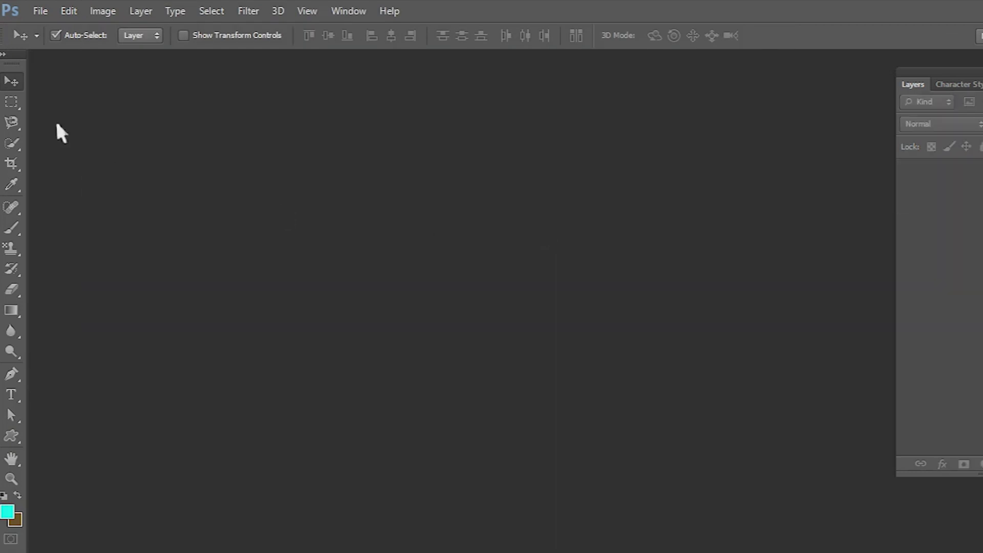
- Open the Silk-Party-Wear-Frocks pink dress photo and duplicate its Background as Layer 1
left_click(40, 10)
left_click(59, 41)
left_click(530, 179)
left_click(648, 494)
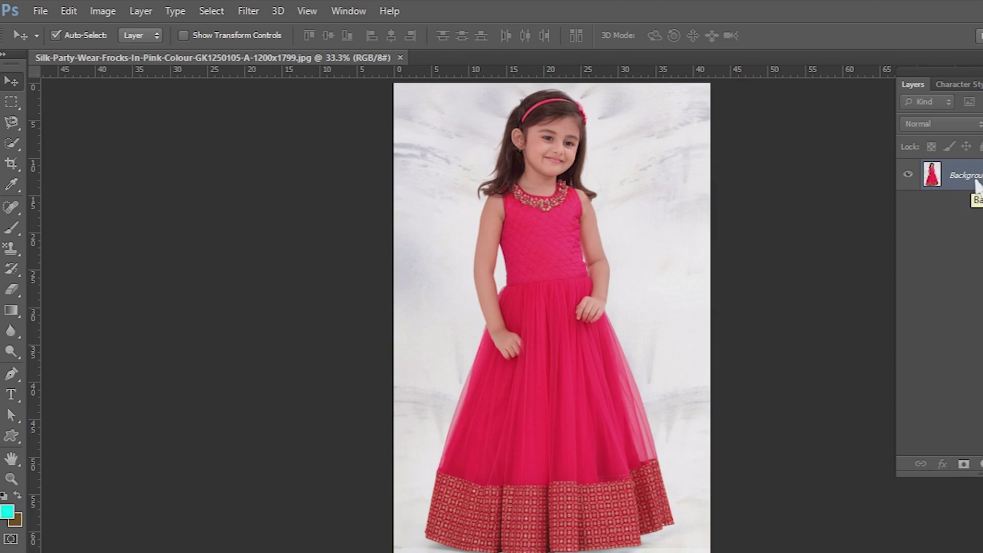
key("ctrl+j")
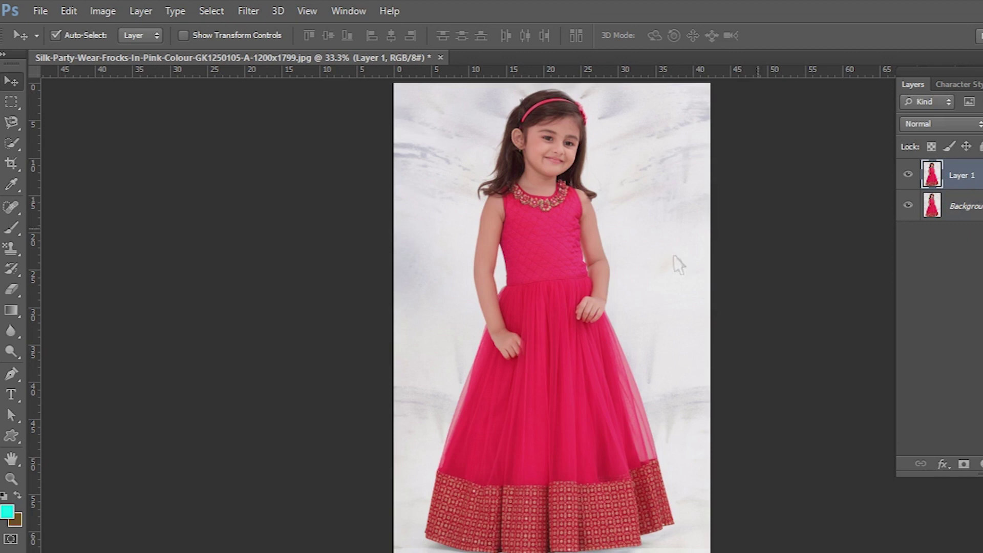
left_click(17, 144)
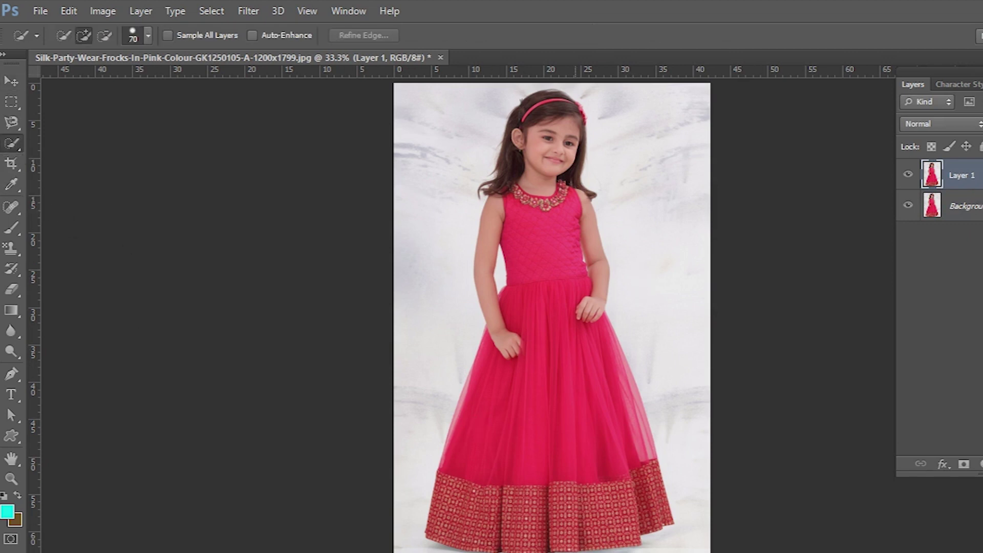
- Quick-select the whole pink dress, including both sides of the hem border
left_click_drag(542, 526, 536, 335)
left_click_drag(544, 246, 544, 220)
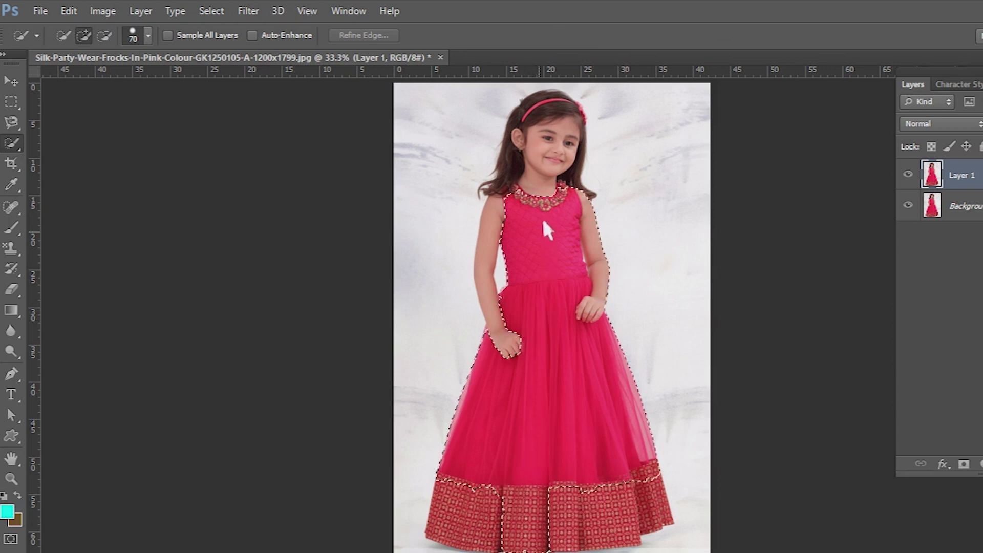
mouse_move(631, 490)
left_mouse_down()
mouse_move(651, 520)
mouse_move(637, 487)
mouse_move(621, 513)
mouse_move(567, 522)
mouse_move(610, 526)
left_mouse_up()
mouse_move(464, 517)
left_mouse_down()
mouse_move(481, 477)
mouse_move(469, 505)
left_mouse_up()
left_click_drag(548, 263, 541, 208)
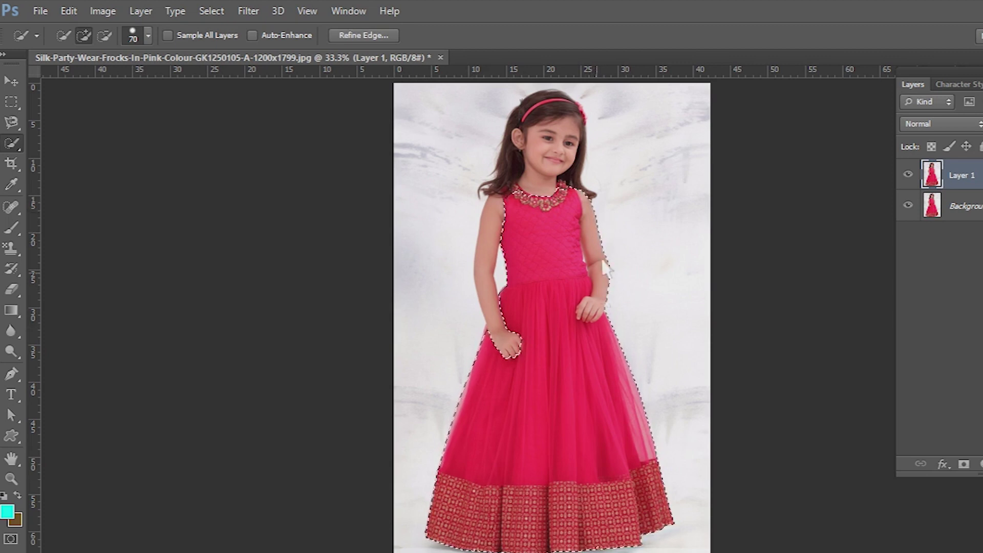
- Subtract the background beside the right arm and tidy the neckline and bodice edges
key("alt")
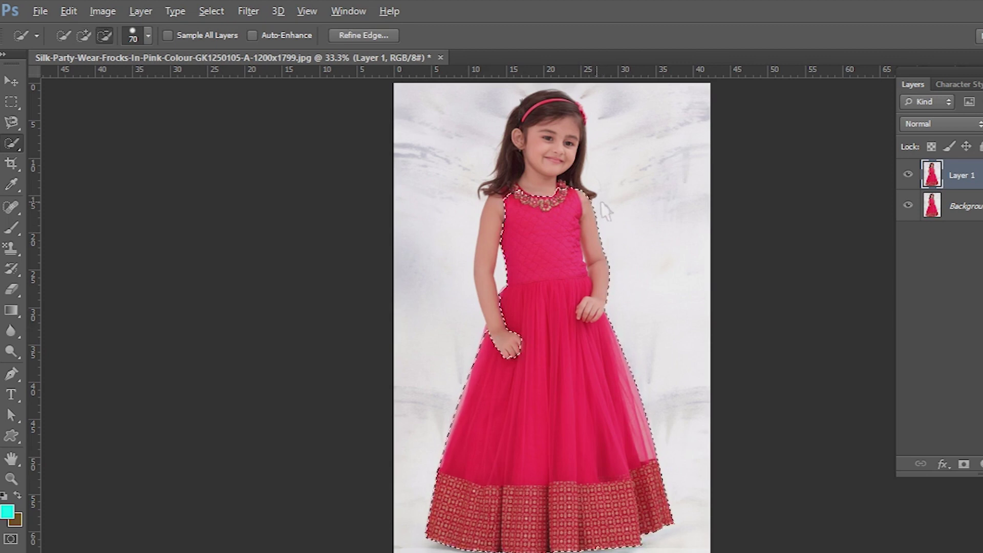
left_click_drag(612, 256, 611, 298)
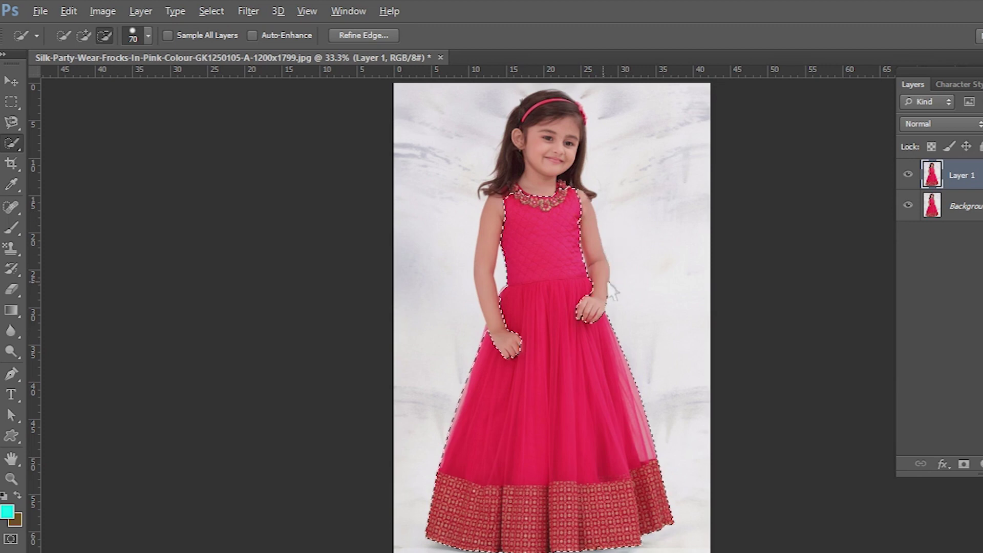
left_click(517, 190)
mouse_move(522, 223)
left_mouse_down()
mouse_move(538, 251)
mouse_move(560, 247)
left_mouse_up()
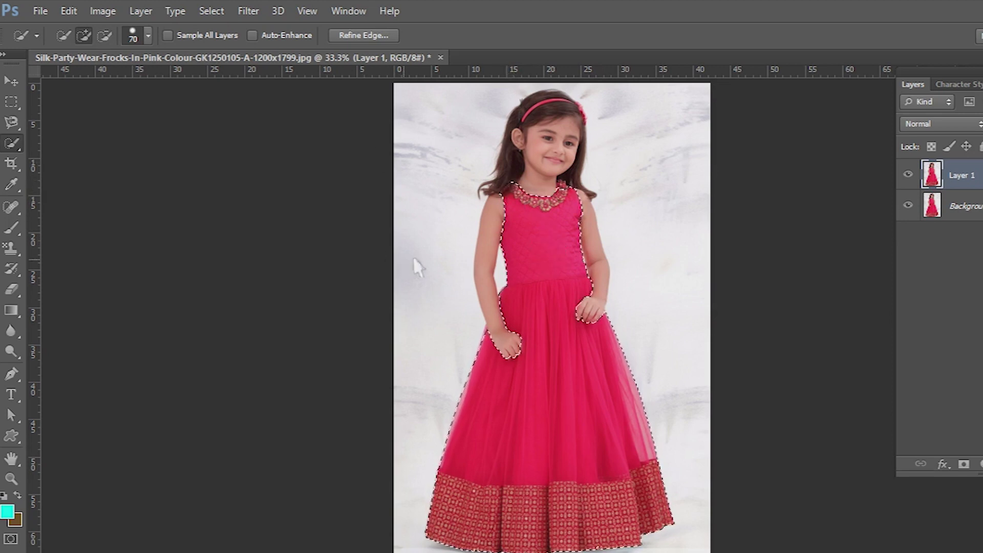
left_click(566, 192)
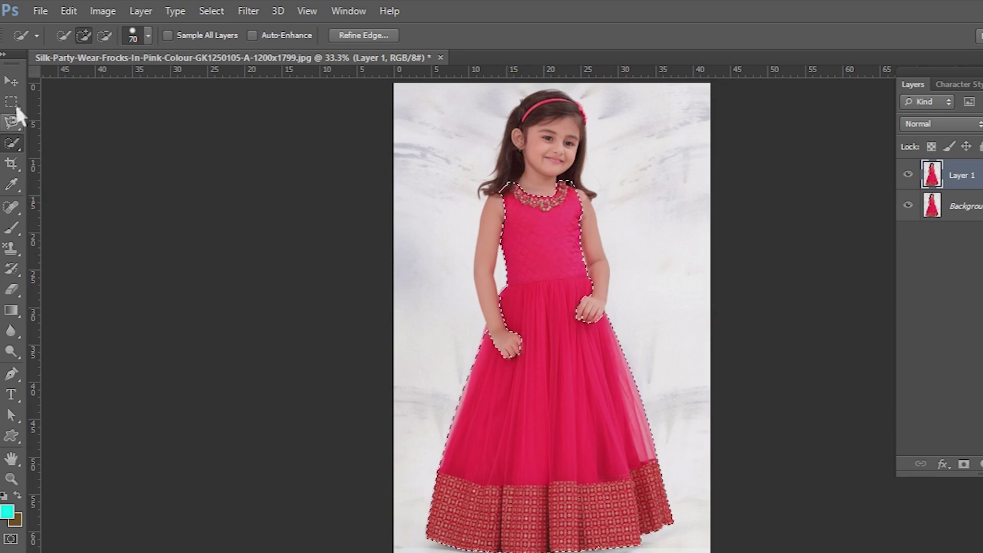
left_click(25, 252)
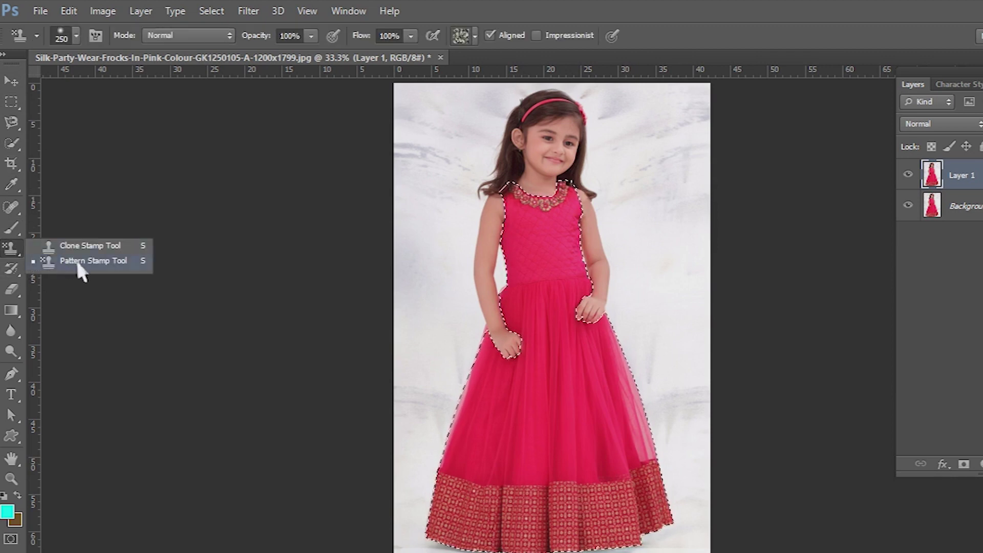
- Paint the selected dress with a leaf pattern via Pattern Stamp, then lower Layer 1 opacity
left_click(124, 260)
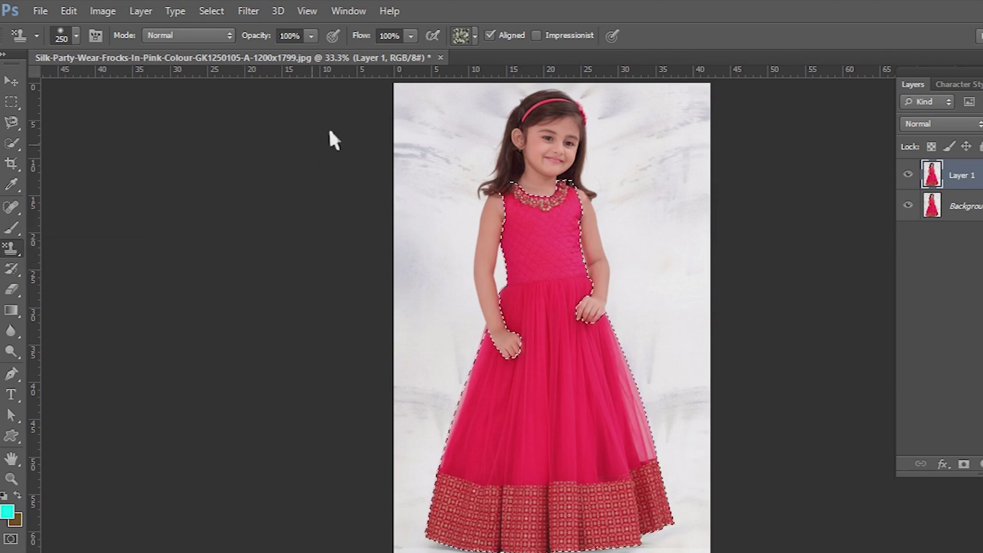
left_click(476, 36)
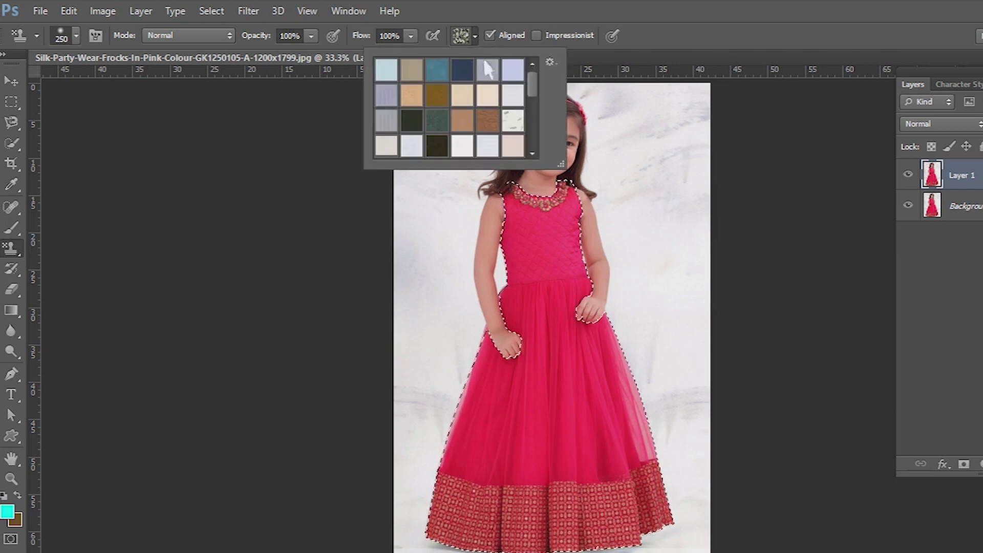
left_click_drag(538, 81, 491, 38)
left_click_drag(537, 79, 545, 131)
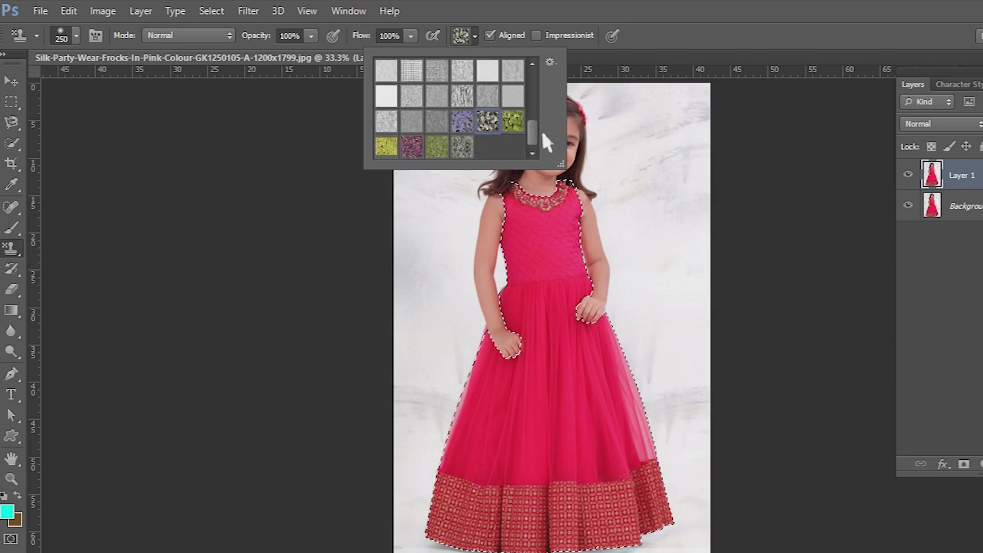
mouse_move(502, 202)
left_mouse_down()
mouse_move(568, 221)
mouse_move(566, 262)
mouse_move(576, 211)
mouse_move(514, 264)
mouse_move(566, 359)
mouse_move(510, 311)
mouse_move(533, 376)
mouse_move(503, 429)
mouse_move(497, 385)
mouse_move(468, 450)
left_mouse_up()
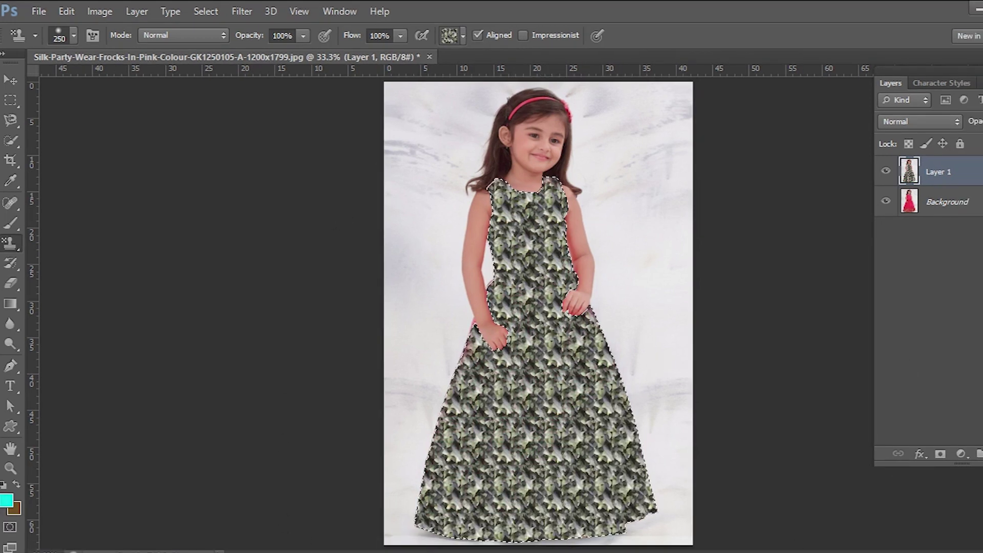
left_click_drag(874, 256, 857, 256)
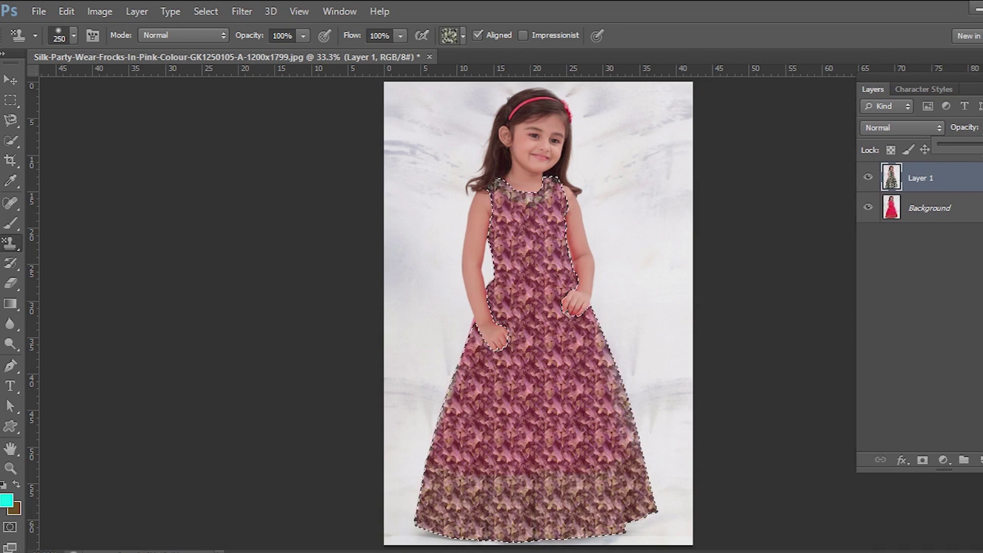
left_click_drag(978, 151, 975, 153)
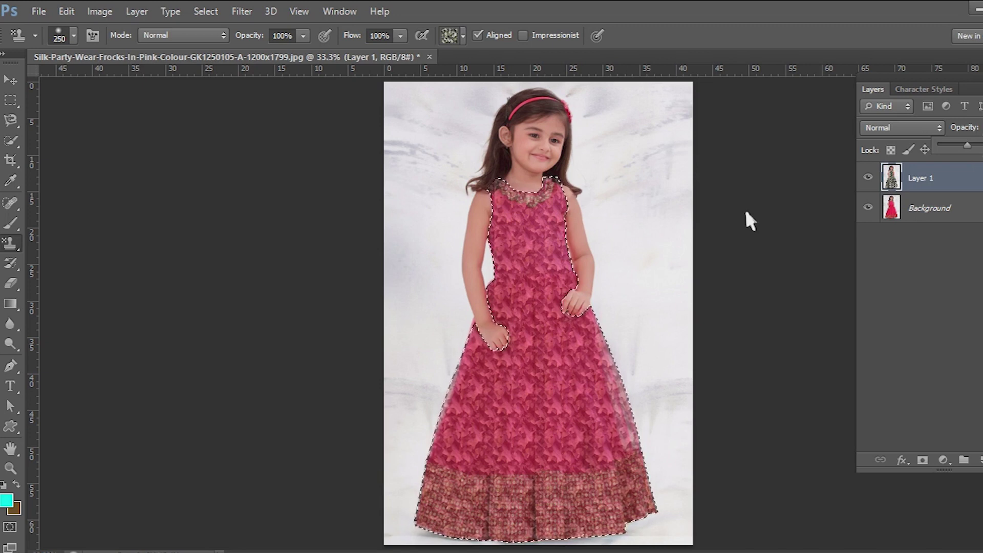
- Feather the dress selection by 2 pixels, then deselect it
key("shift+F6")
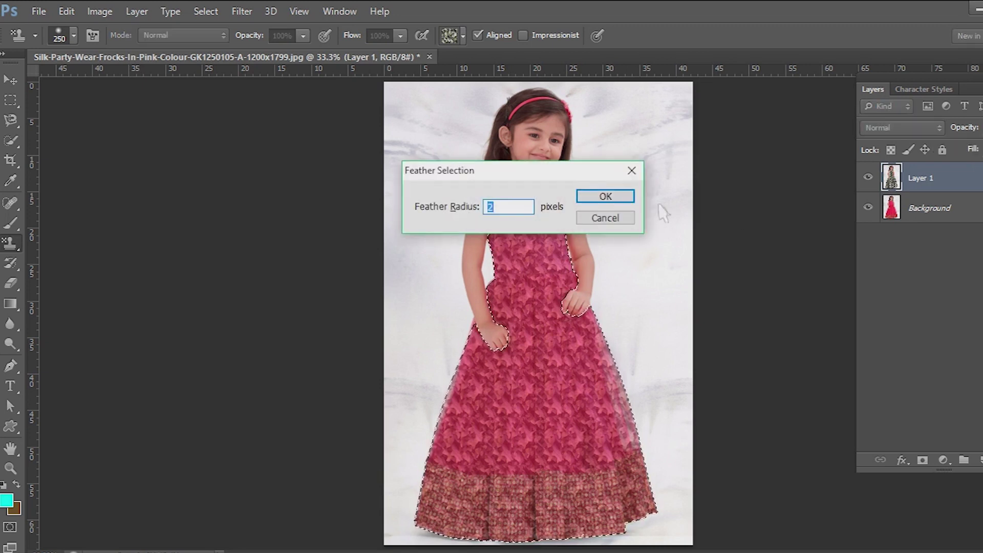
left_click(616, 197)
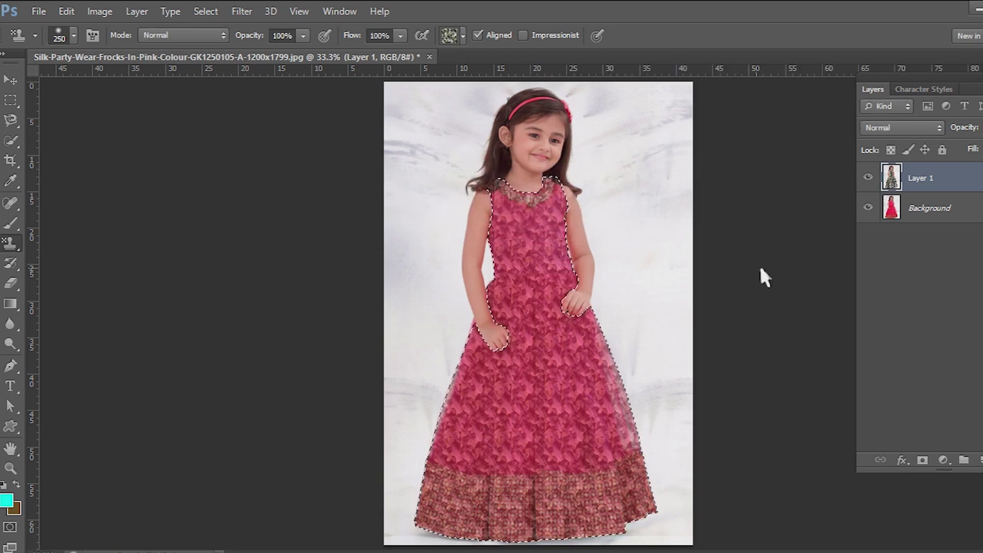
key("ctrl+d")
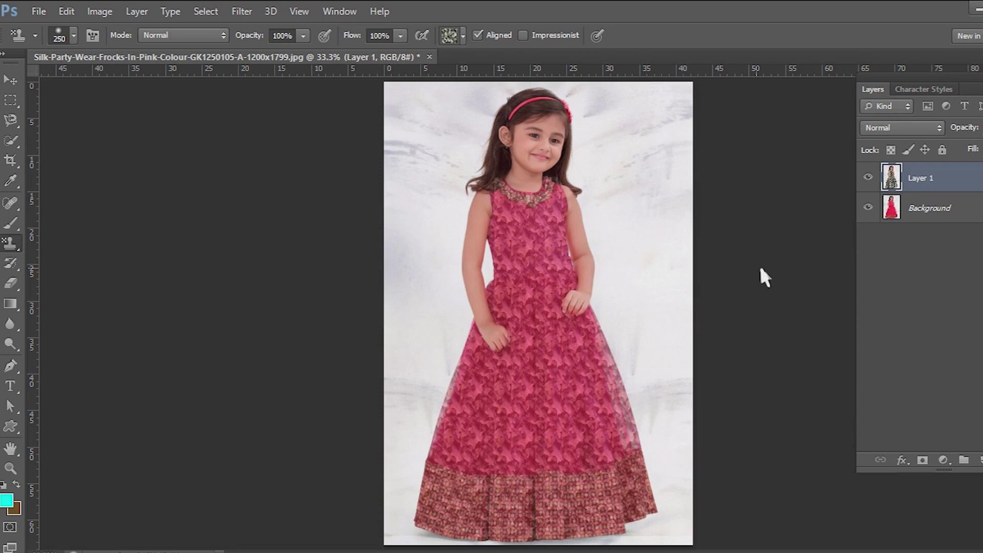
- Close the edited photo without saving and reopen the original dress photo
left_click(429, 57)
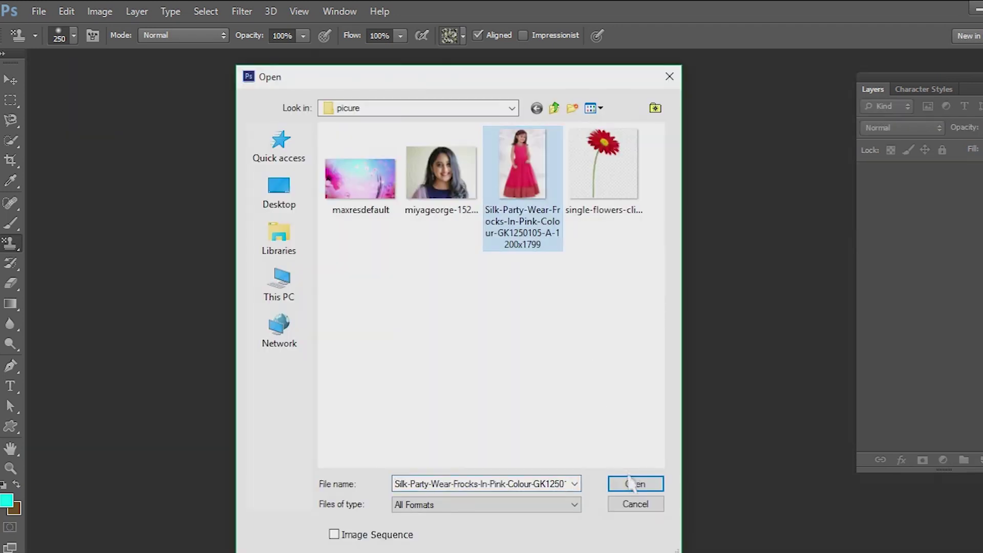
left_click(628, 477)
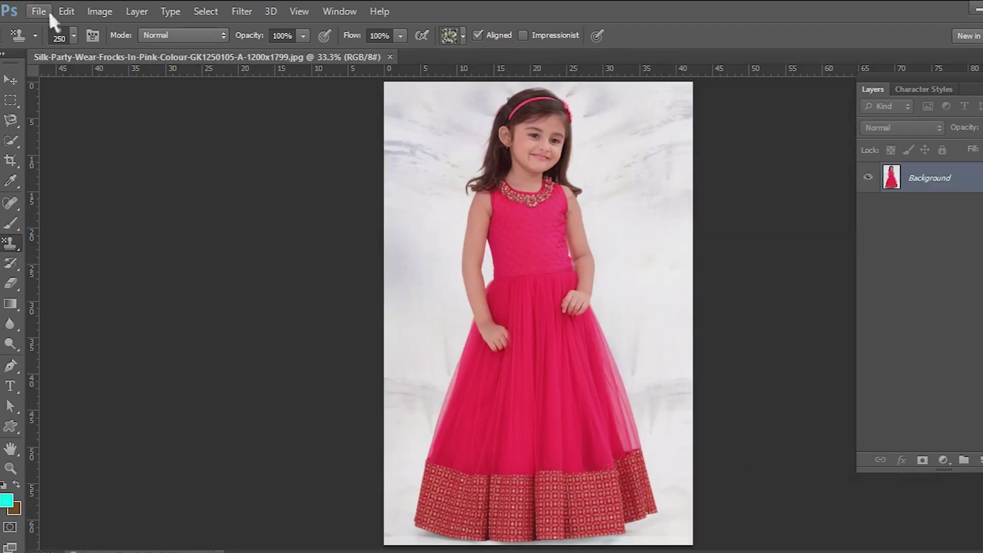
left_click(44, 11)
- Open the red single-flowers clipart PNG
left_click(66, 44)
left_click(603, 167)
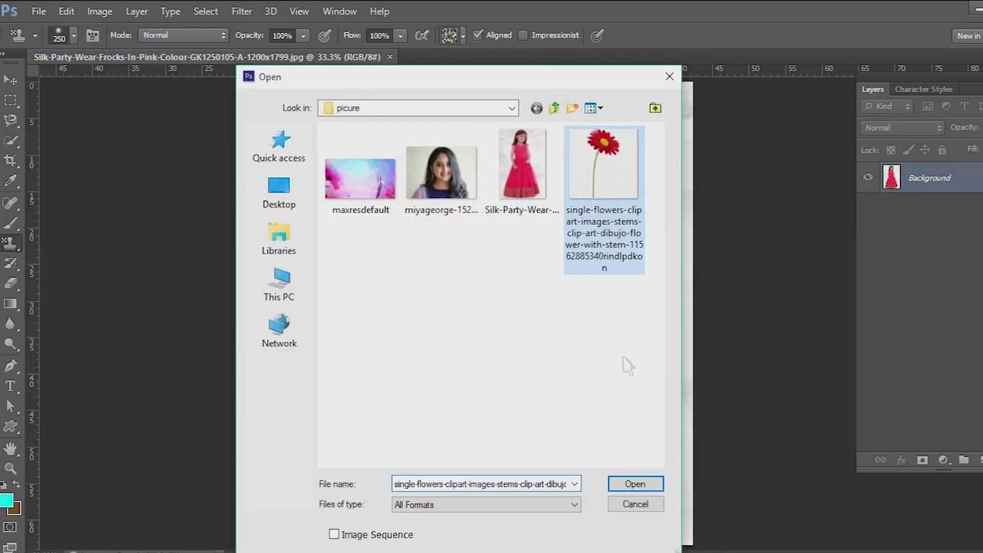
left_click(635, 482)
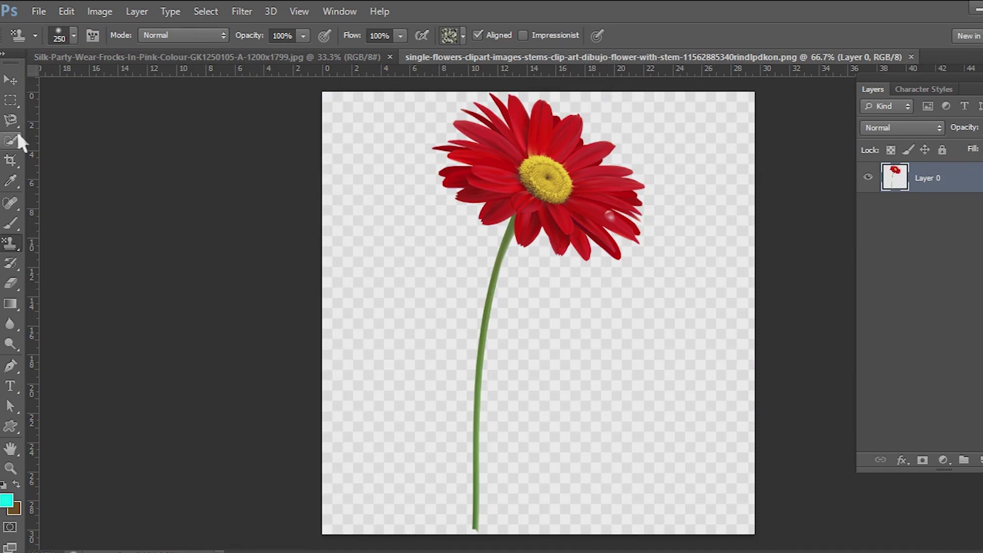
- Magic Wand-select the flower's transparent surround at Tolerance 20, feather 2 px, and float its window aside
left_click_drag(21, 139, 73, 149)
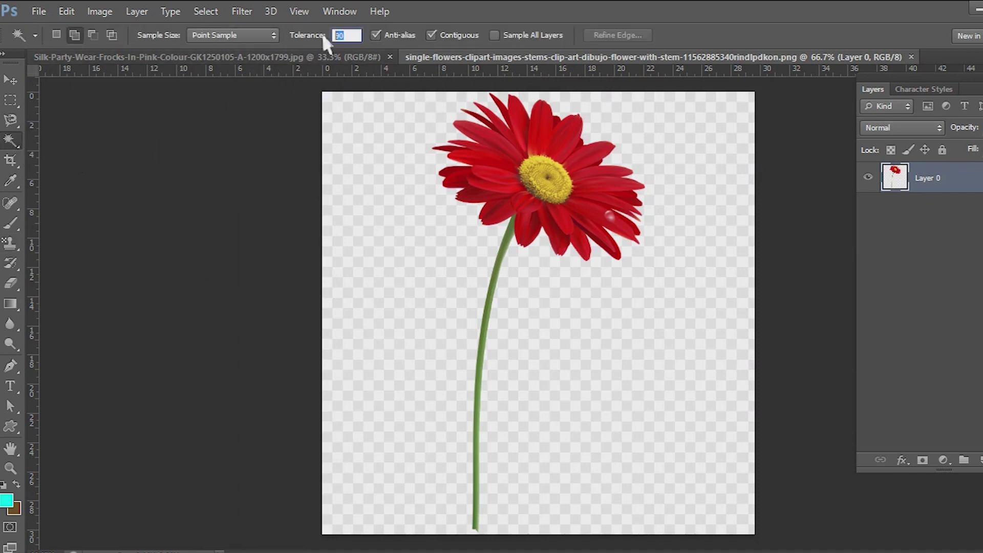
type("0")
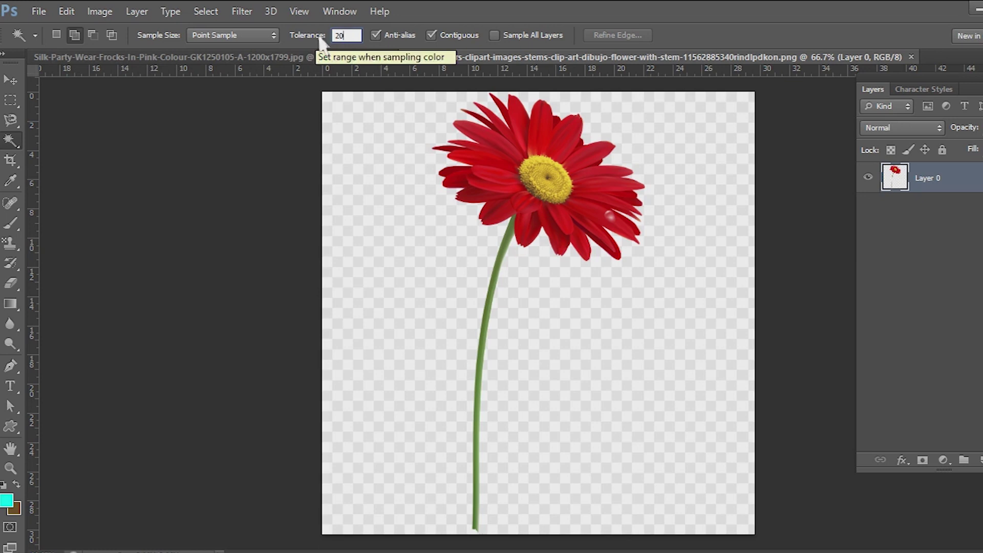
left_click(382, 164)
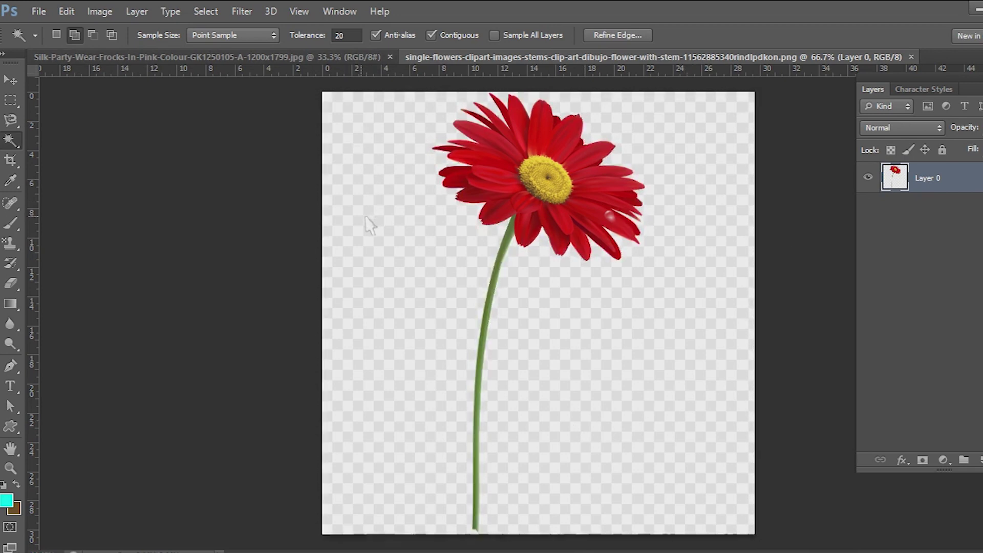
key("ctrl+d")
left_click(381, 223)
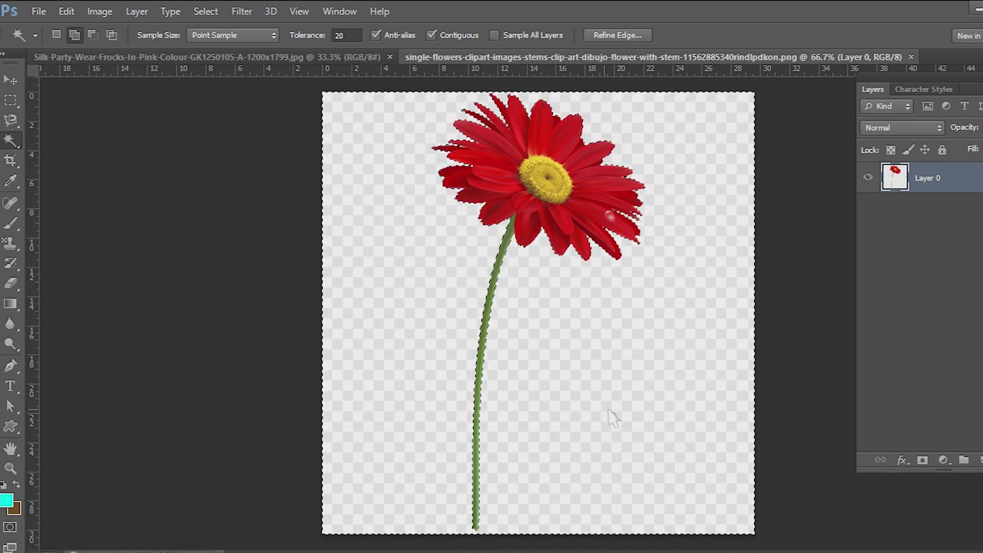
key("shift+F6")
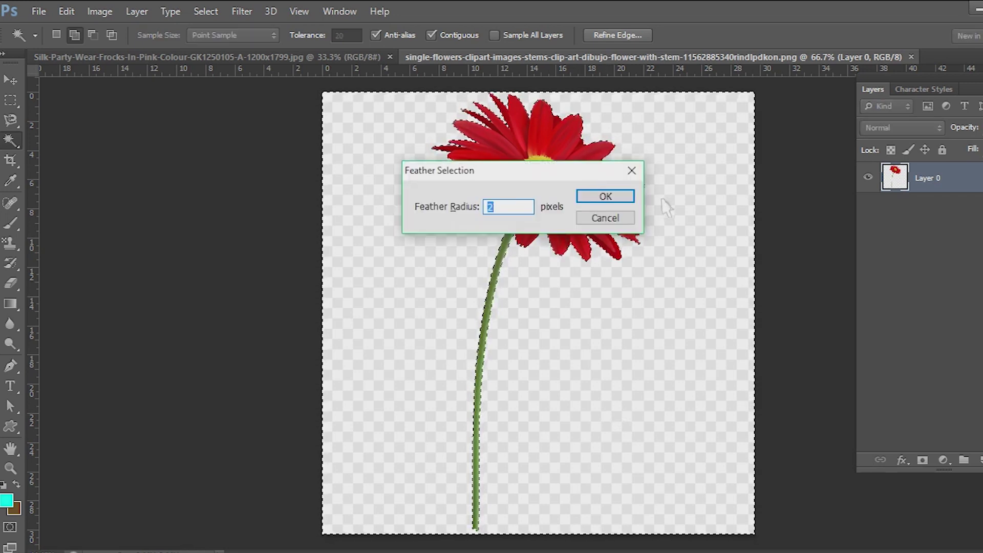
left_click(627, 199)
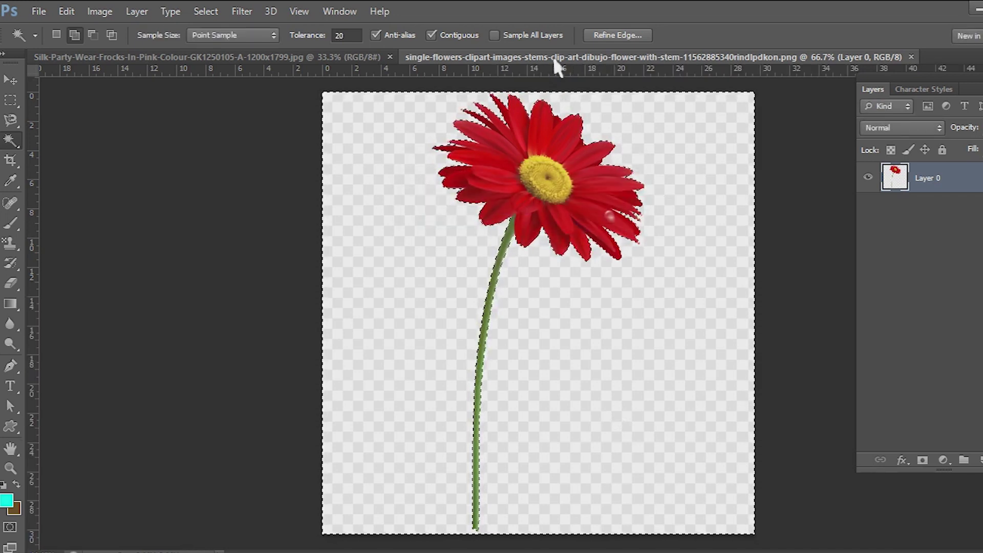
left_click_drag(553, 56, 151, 205)
left_click_drag(351, 198, 201, 215)
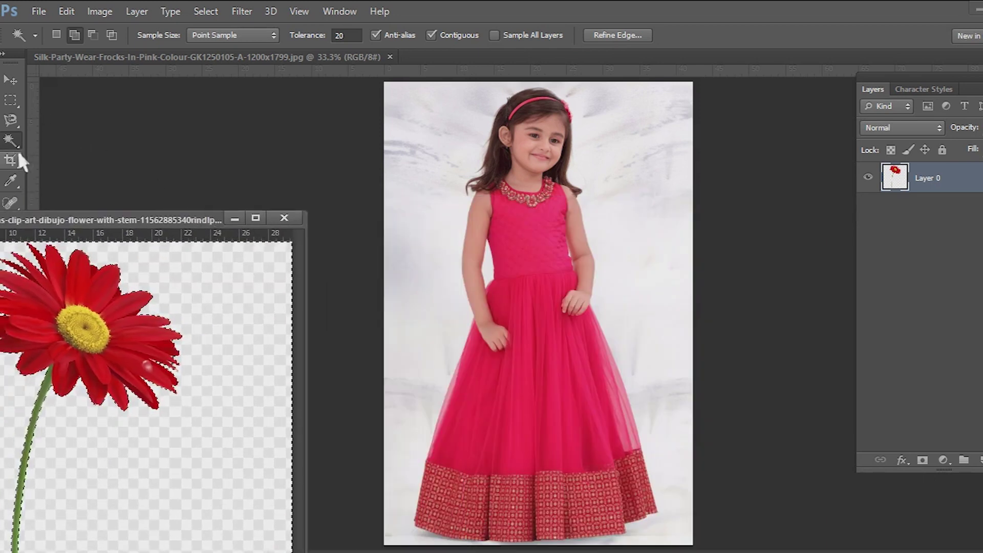
- Invert the selection on the flower clipart and drag the flower into the girl's portrait
left_click_drag(176, 219, 221, 173)
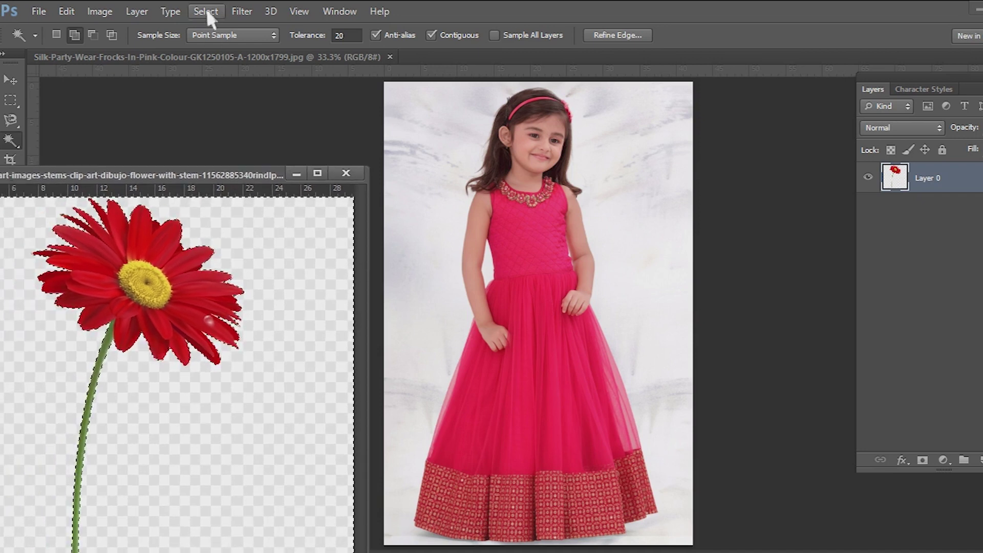
left_click(206, 10)
left_click(213, 71)
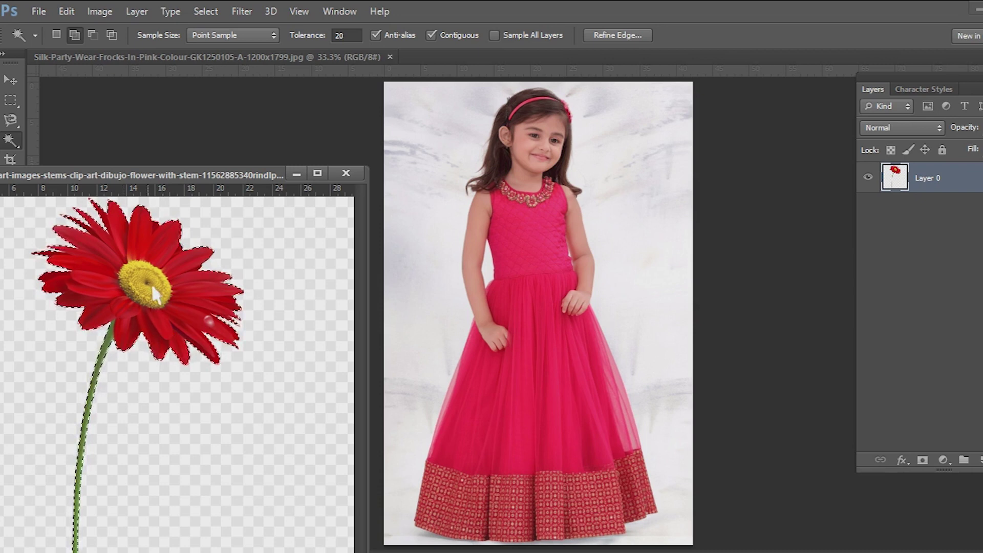
key("v")
left_click_drag(104, 217, 607, 228)
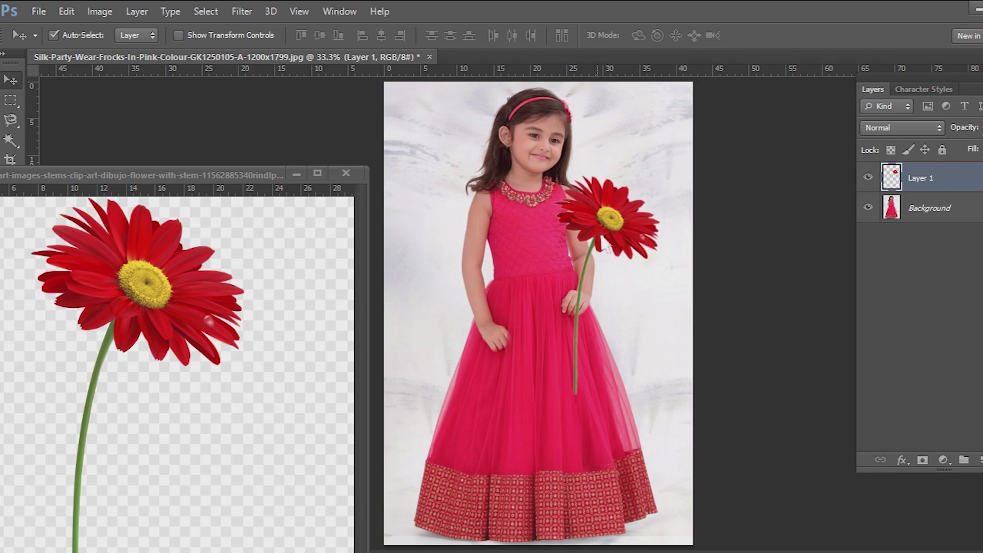
- Scale the flower to 52%, place it on the girl's hand, and rotate it 21.61°
key("ctrl+t")
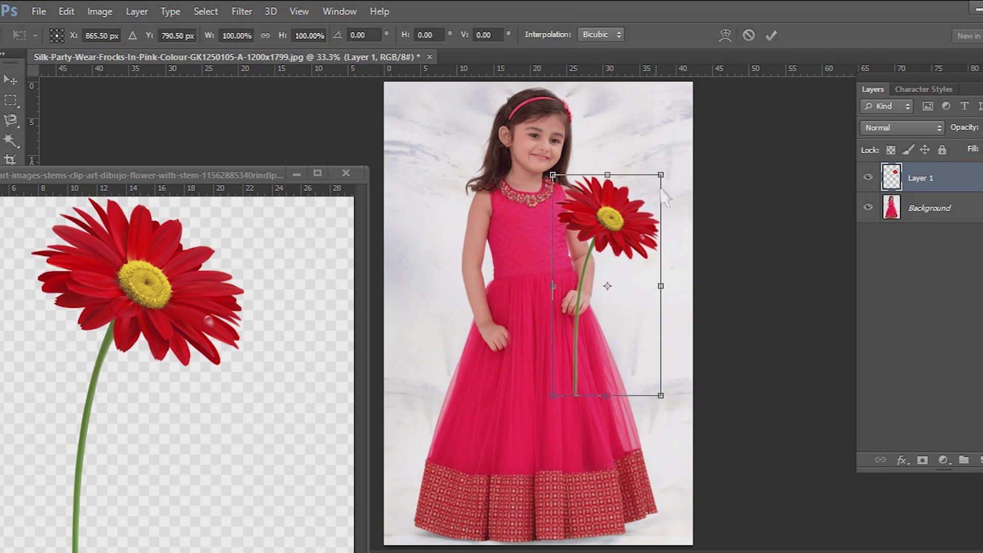
left_click_drag(666, 174, 636, 227)
left_click_drag(606, 260, 590, 244)
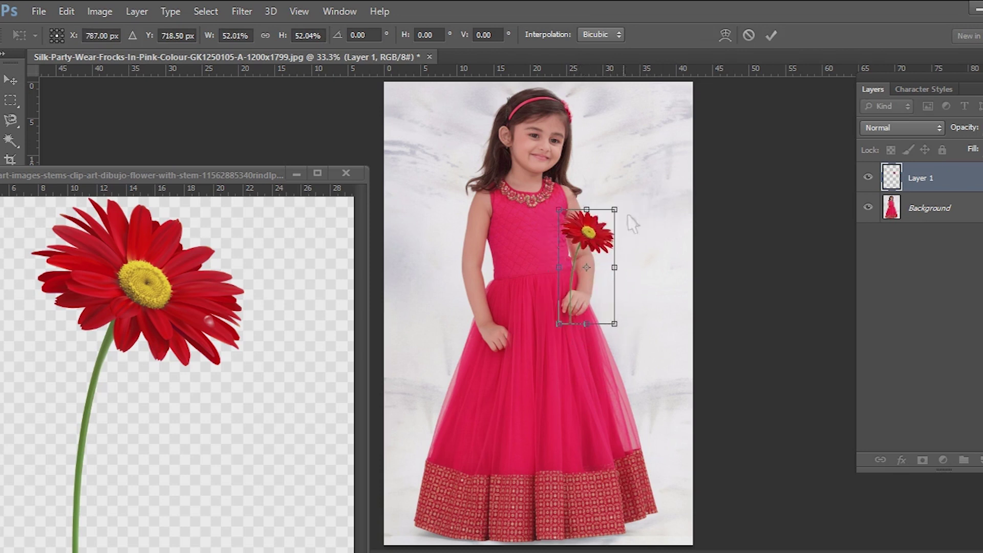
left_click_drag(637, 205, 613, 234)
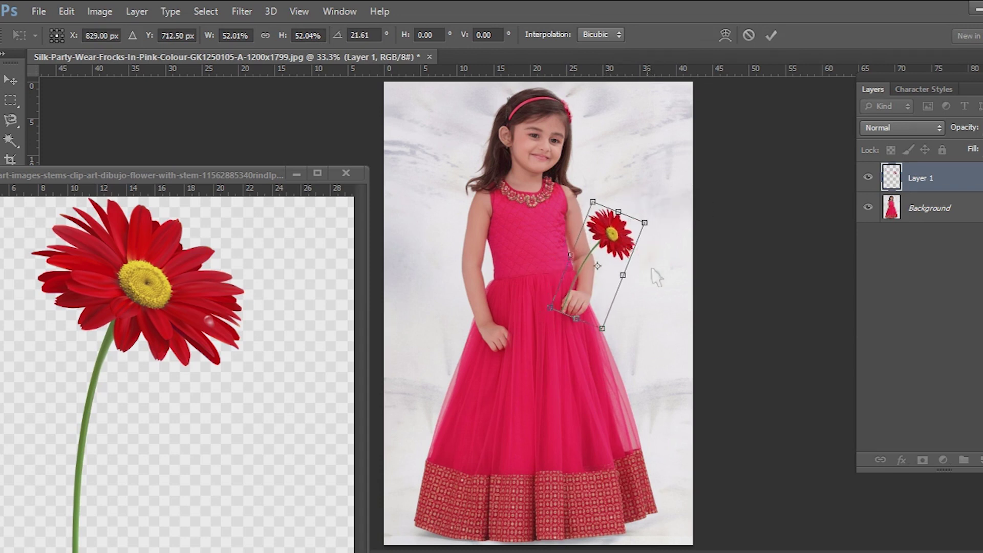
key("Return")
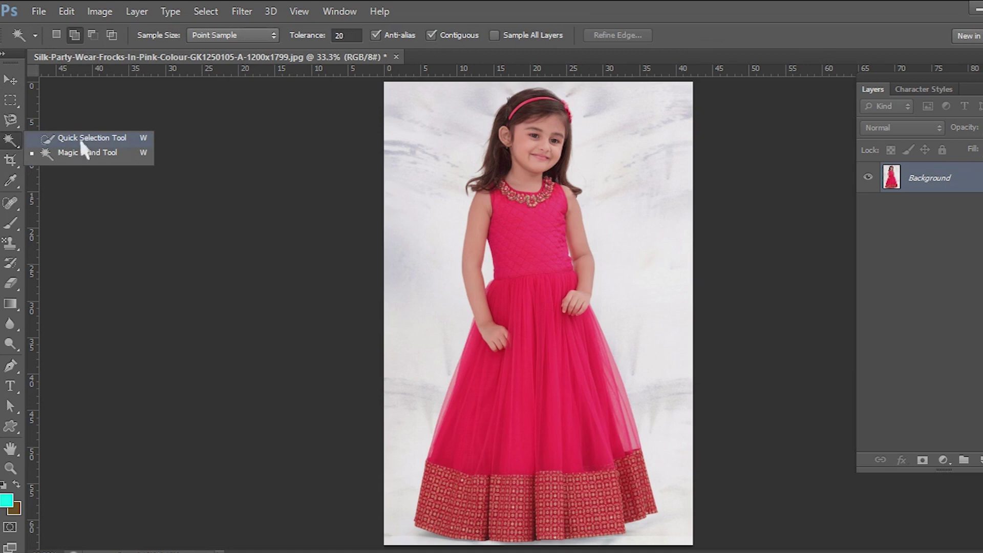
- Select the white backdrop on both sides of the girl with the Quick Selection Tool
left_click(95, 140)
left_click(413, 107)
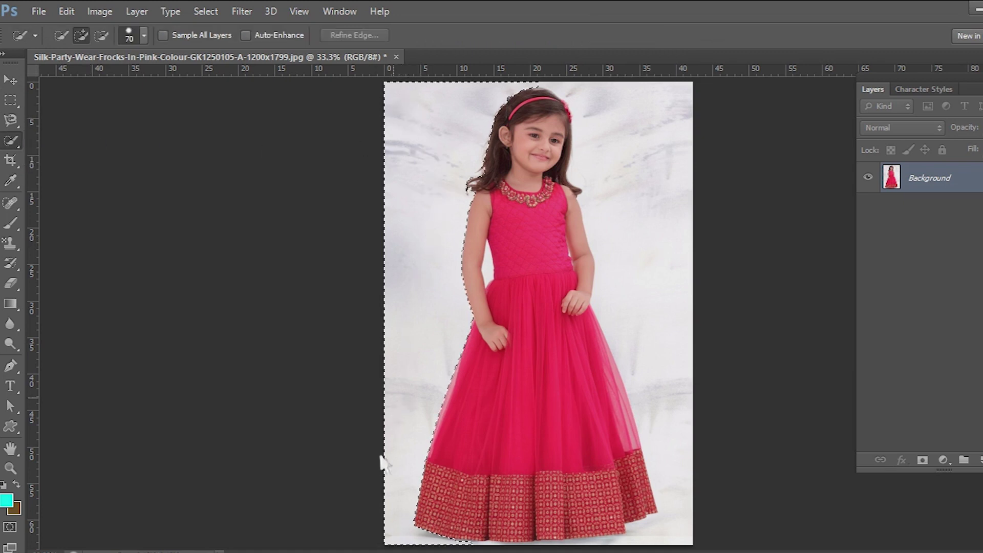
mouse_move(607, 97)
left_mouse_down()
mouse_move(652, 199)
mouse_move(688, 427)
left_mouse_up()
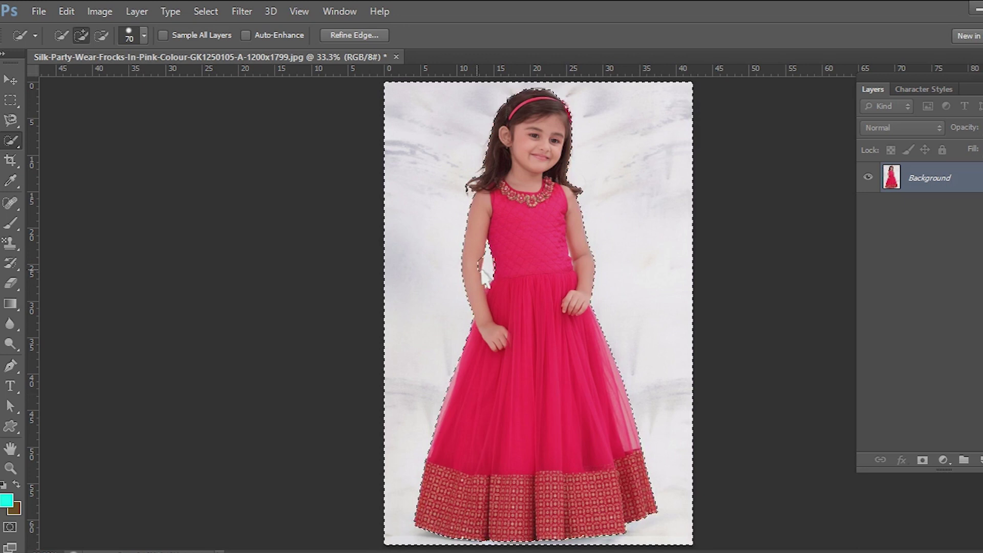
key("alt")
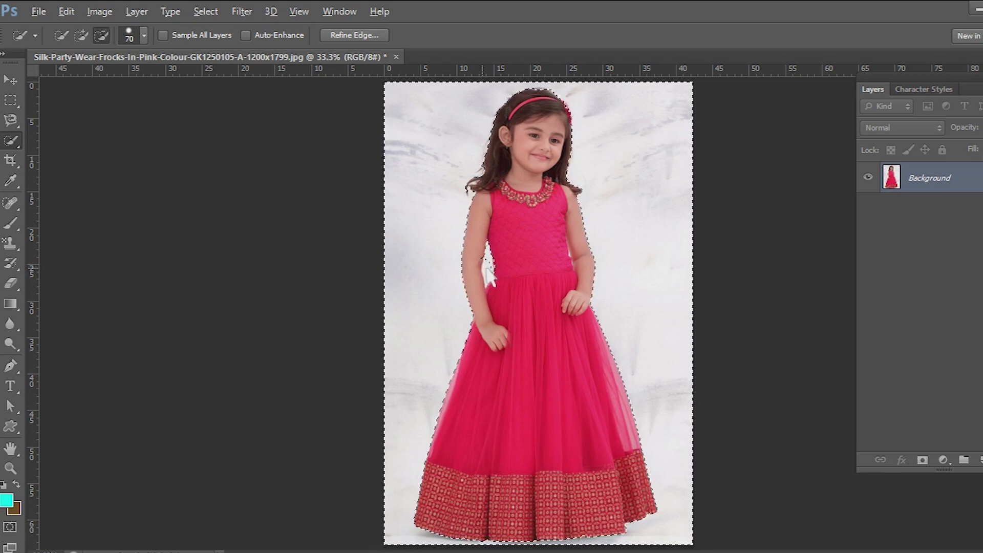
right_click(23, 140)
left_click(78, 153)
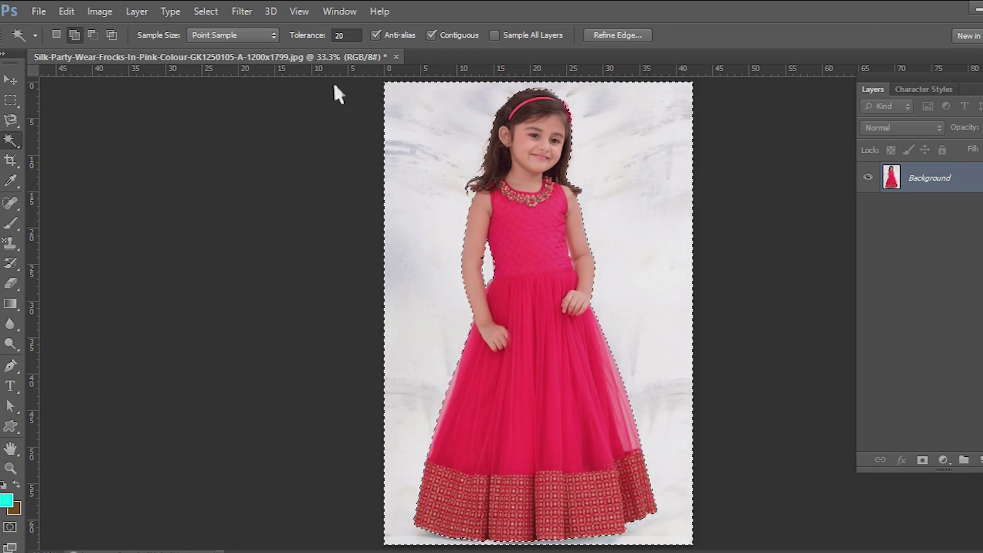
left_click(20, 242)
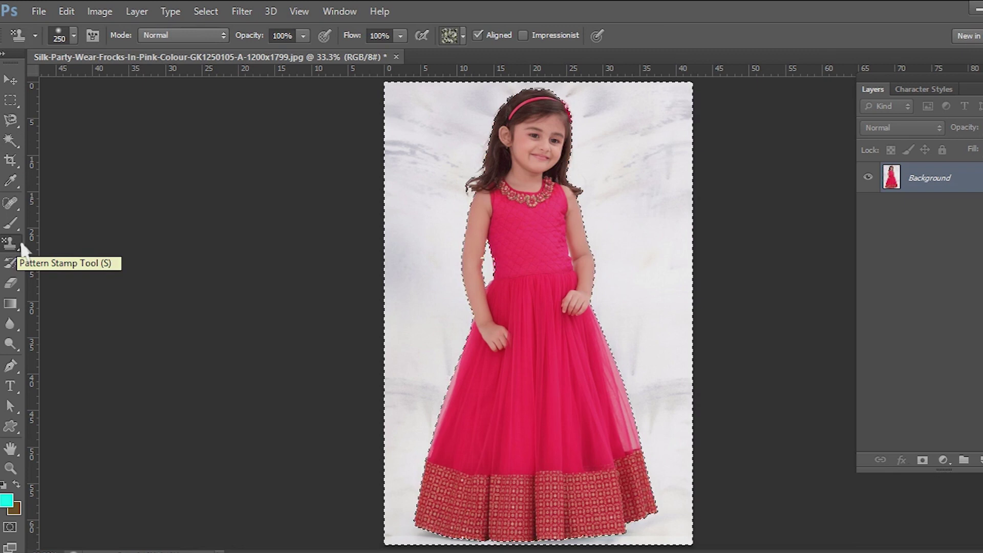
- Stamp the grey-green leafy pattern over the selected backdrop
left_click(464, 36)
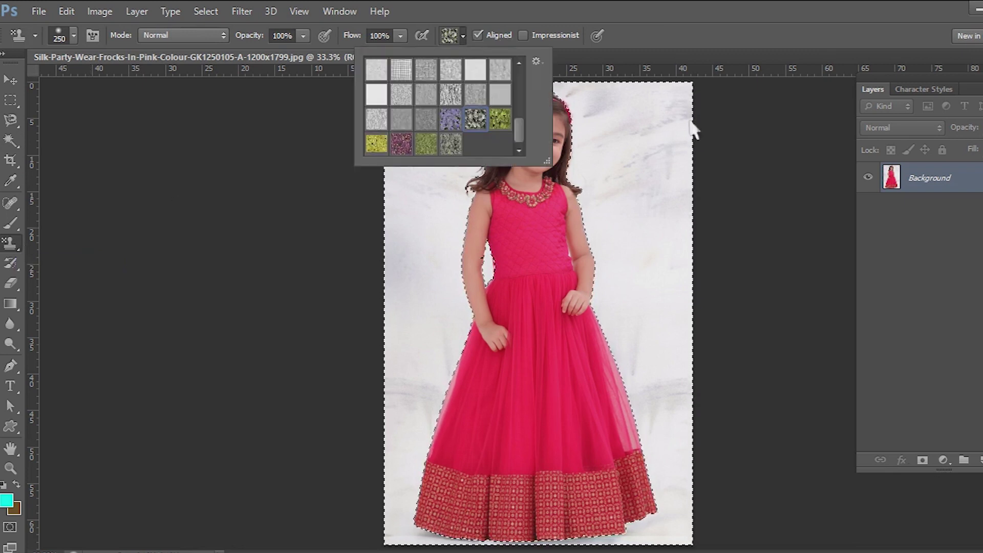
left_click(720, 122)
mouse_move(329, 103)
left_mouse_down()
mouse_move(338, 132)
mouse_move(701, 161)
mouse_move(408, 210)
mouse_move(405, 297)
mouse_move(272, 343)
mouse_move(640, 379)
mouse_move(660, 425)
mouse_move(624, 193)
left_mouse_up()
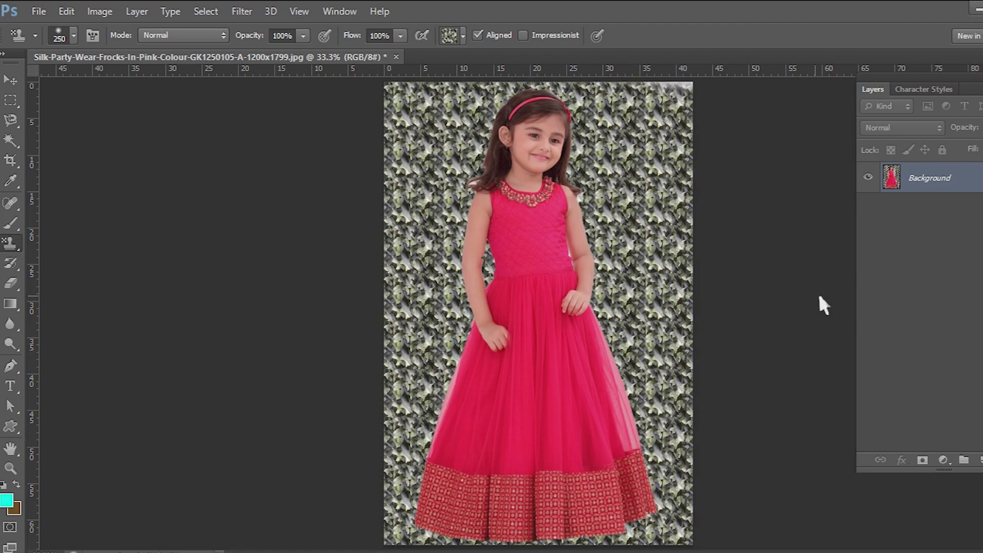
- Set the foreground colour to blue 0e44cc
left_click(12, 498)
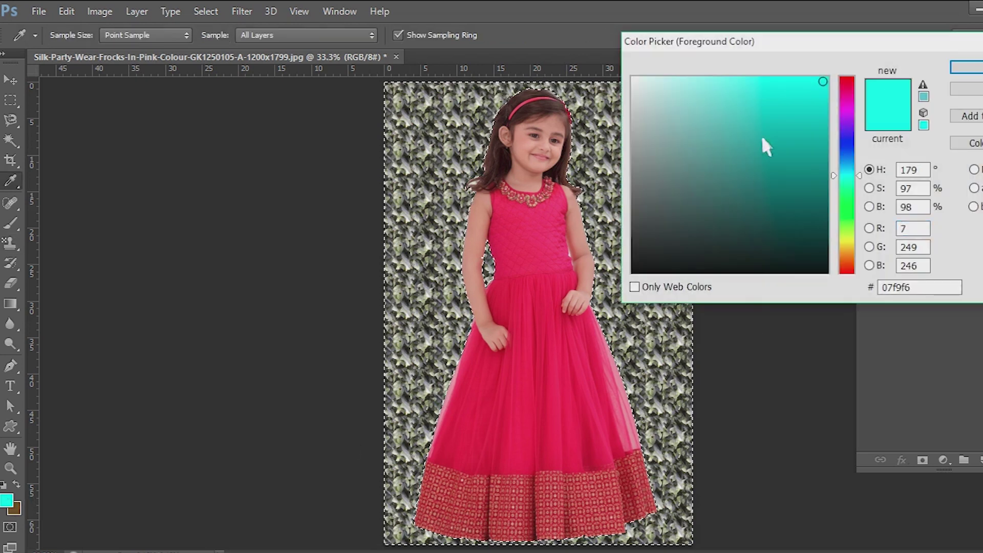
left_click(854, 207)
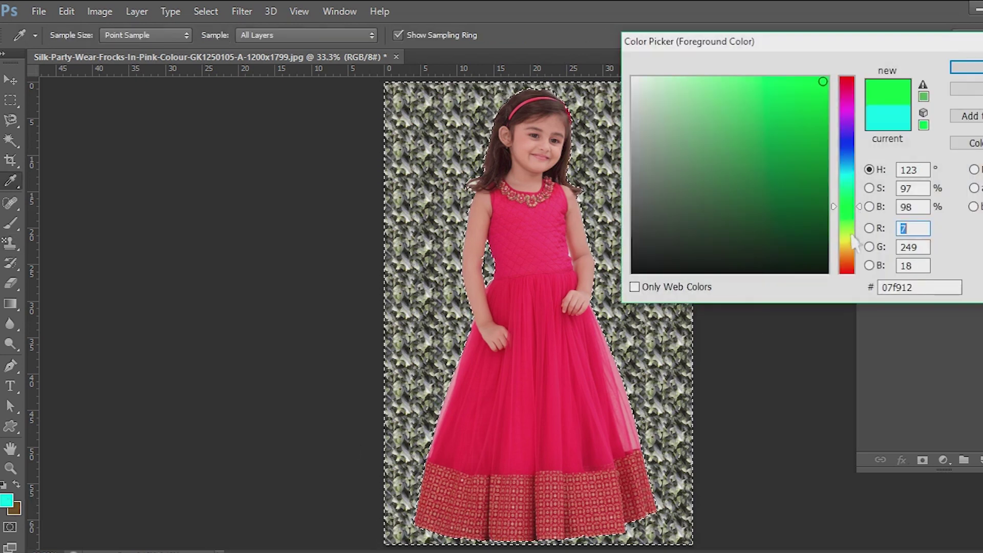
left_click(850, 257)
left_click(813, 116)
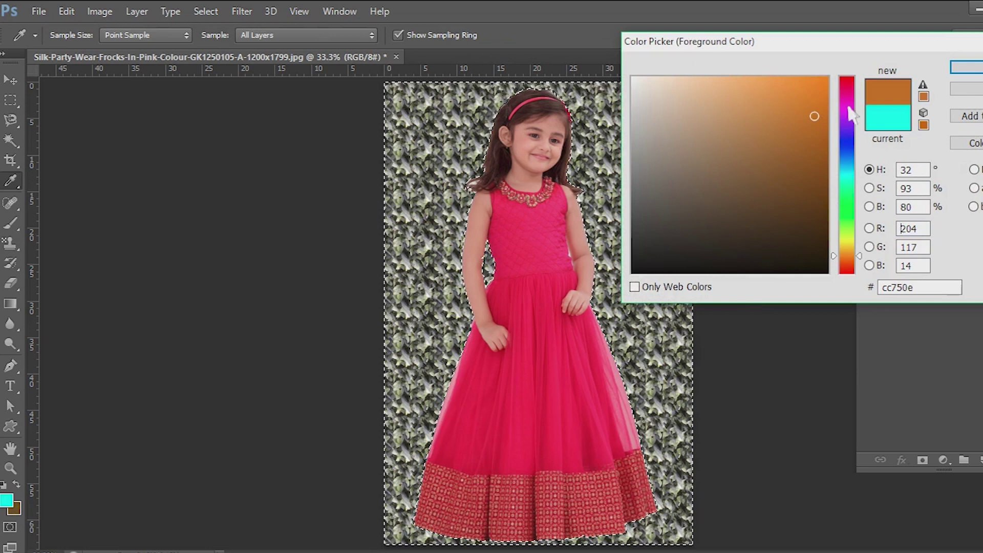
left_click(849, 106)
left_click(848, 151)
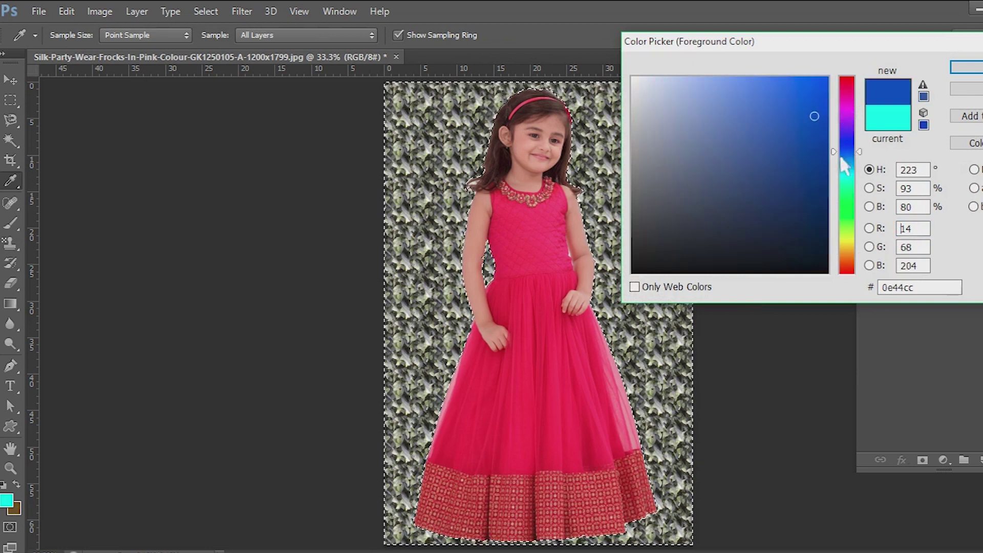
key("Return")
left_click(24, 224)
- Paint blue over the backdrop with the Brush in Pin Light mode, then undo the strokes
right_click(25, 224)
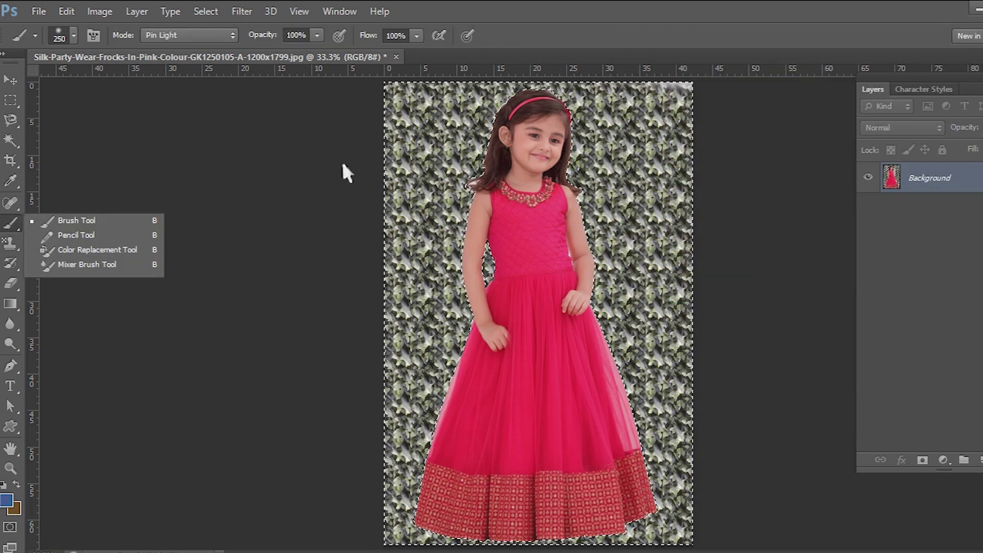
left_click(400, 97)
mouse_move(400, 98)
left_mouse_down()
mouse_move(674, 109)
mouse_move(394, 123)
mouse_move(287, 168)
mouse_move(406, 181)
mouse_move(366, 212)
mouse_move(439, 263)
mouse_move(412, 307)
mouse_move(629, 362)
mouse_move(467, 373)
left_mouse_up()
mouse_move(561, 444)
left_mouse_down()
mouse_move(722, 505)
mouse_move(728, 526)
left_mouse_up()
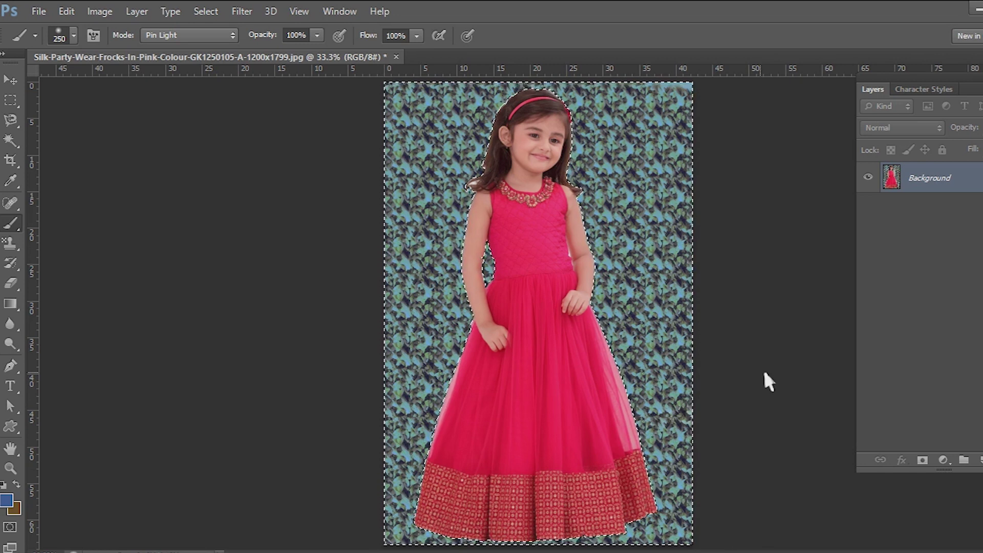
key("ctrl+alt+z")
key("ctrl+alt+z")
key("ctrl+alt+z")
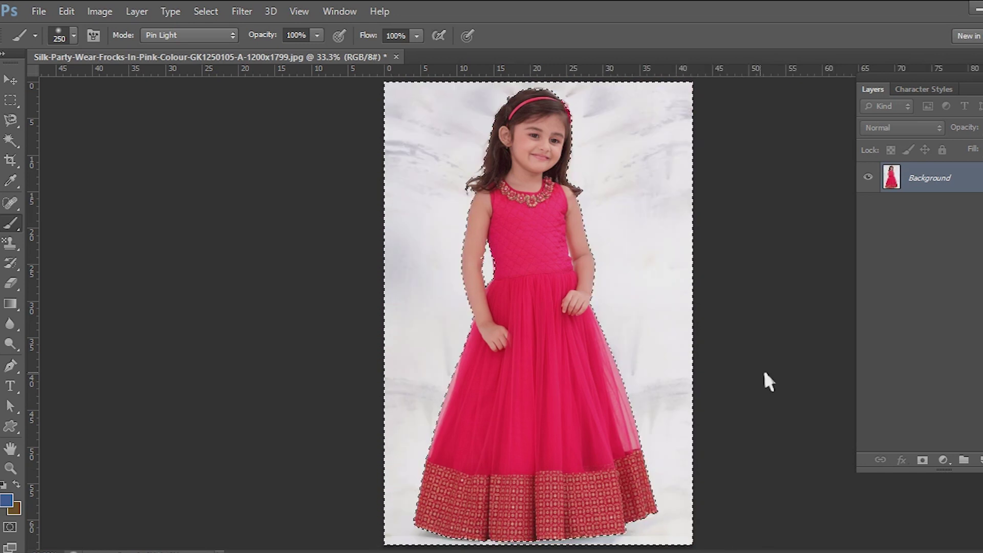
- Paint the selected backdrop solid blue from top to hem, deselect, and zoom out to view the portrait
mouse_move(681, 105)
left_mouse_down()
mouse_move(321, 120)
mouse_move(643, 100)
mouse_move(302, 195)
mouse_move(732, 141)
mouse_move(791, 250)
mouse_move(394, 305)
mouse_move(279, 343)
mouse_move(337, 389)
mouse_move(586, 489)
mouse_move(631, 531)
mouse_move(394, 542)
left_mouse_up()
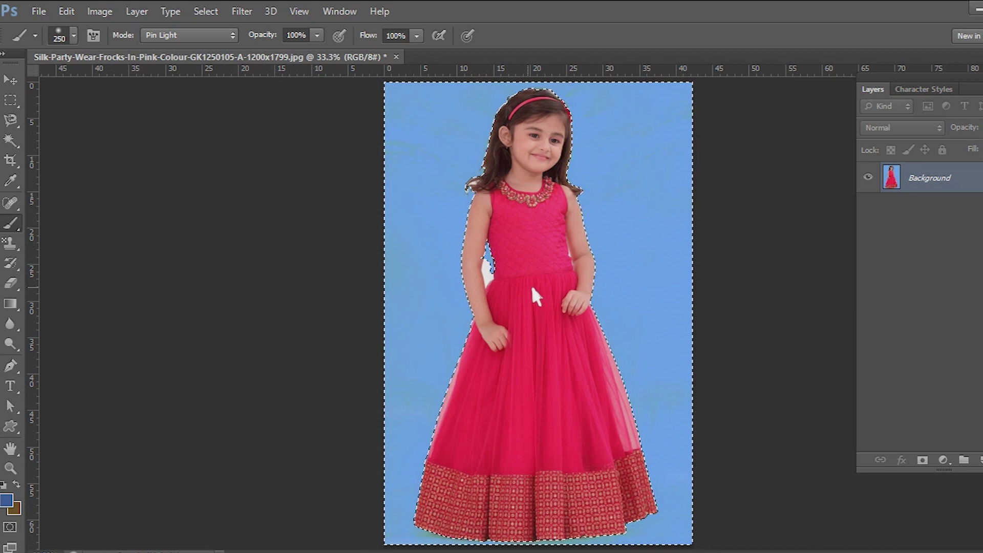
key("ctrl+d")
key("w")
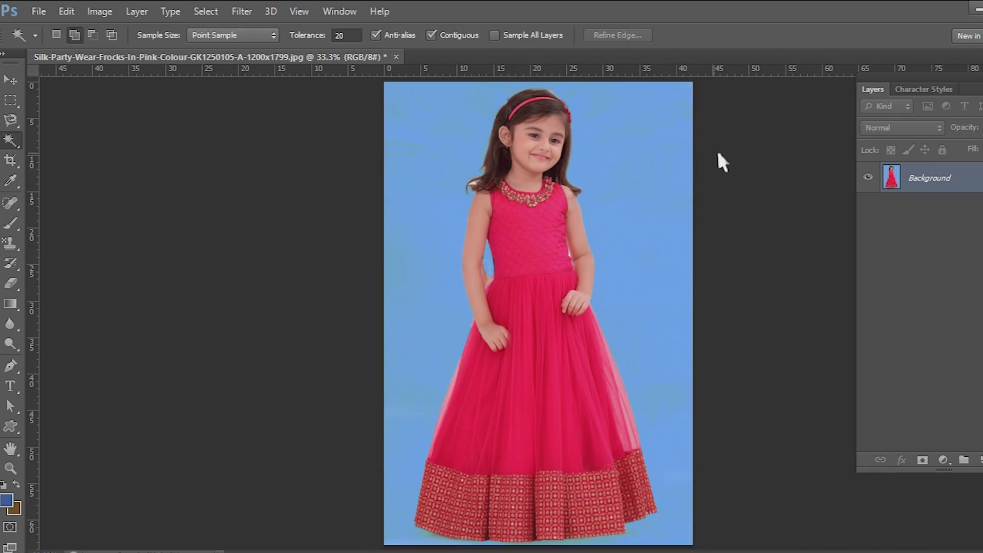
key("ctrl+minus")
key("ctrl+minus")
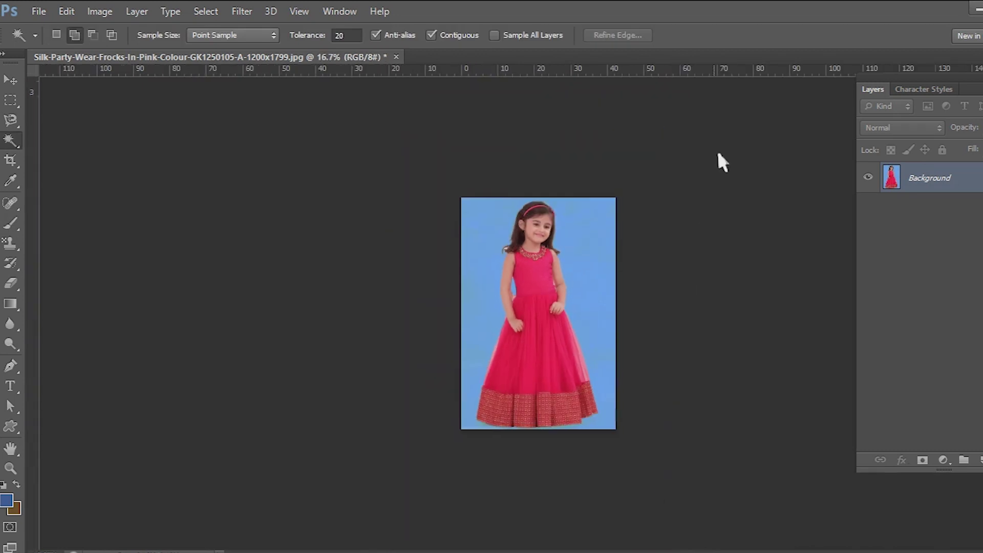
left_click(21, 247)
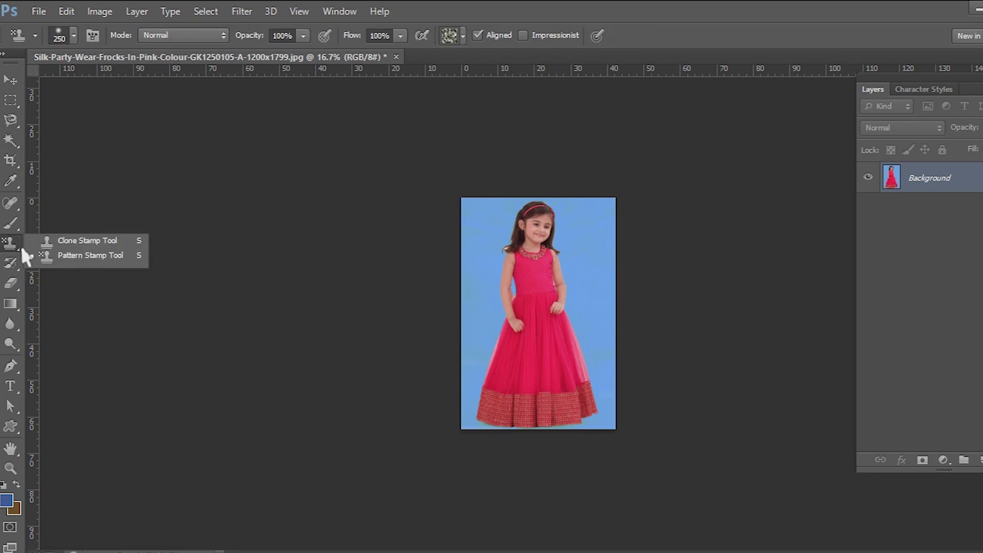